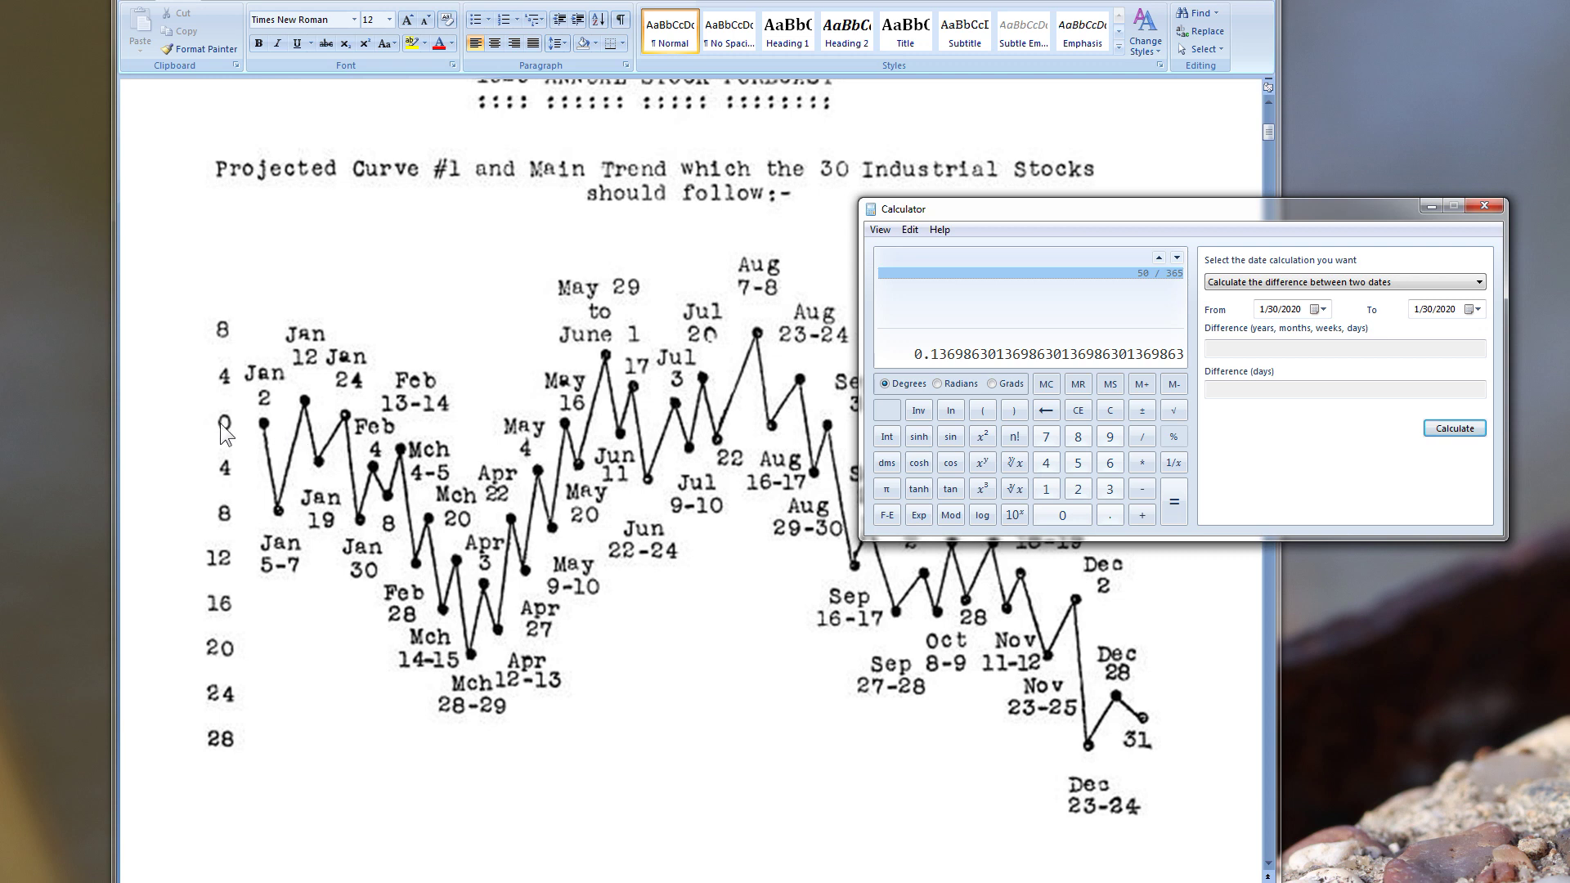
# - Clear the calculator, add 50 + 50 + 50, and divide the sum by 365
pyautogui.click(555, 600)
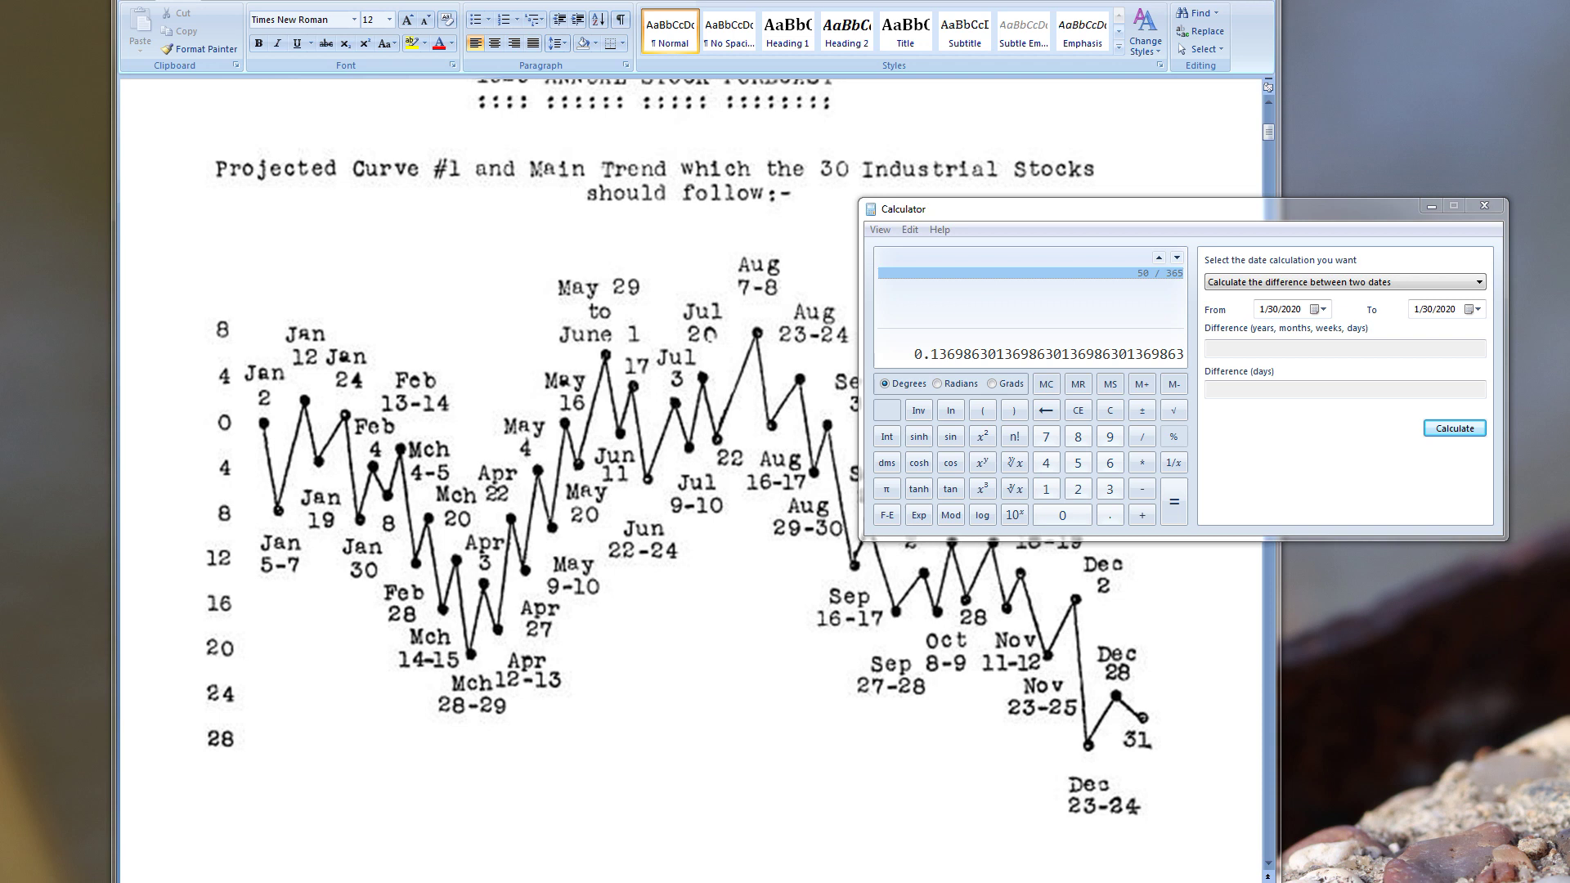
pyautogui.click(1083, 359)
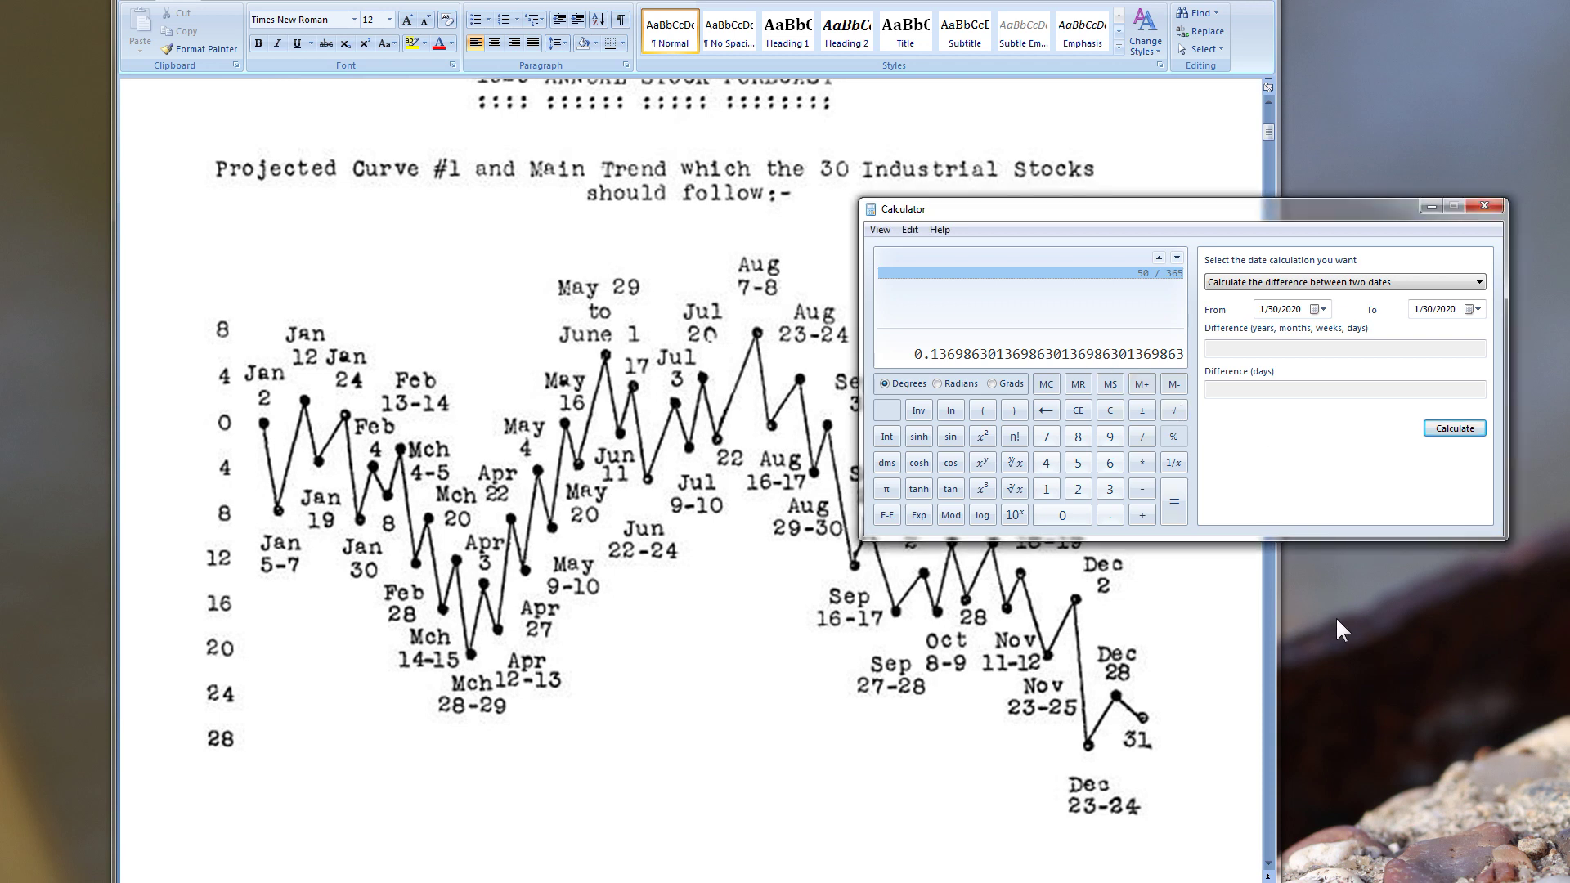
pyautogui.press('Escape')
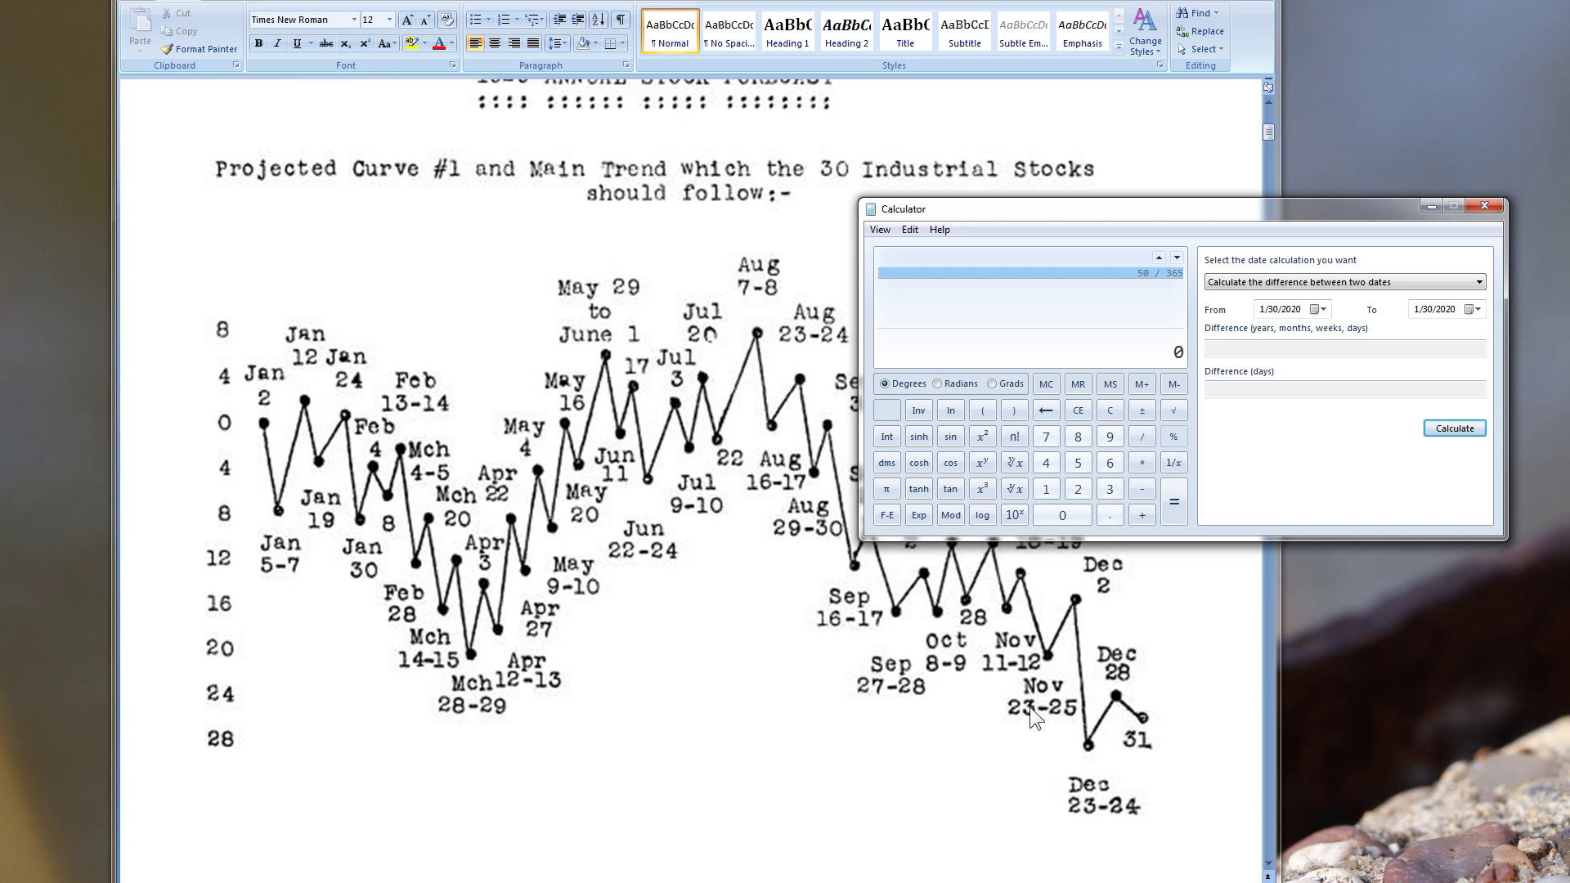
pyautogui.write('50')
pyautogui.press('+')
pyautogui.press('Return')
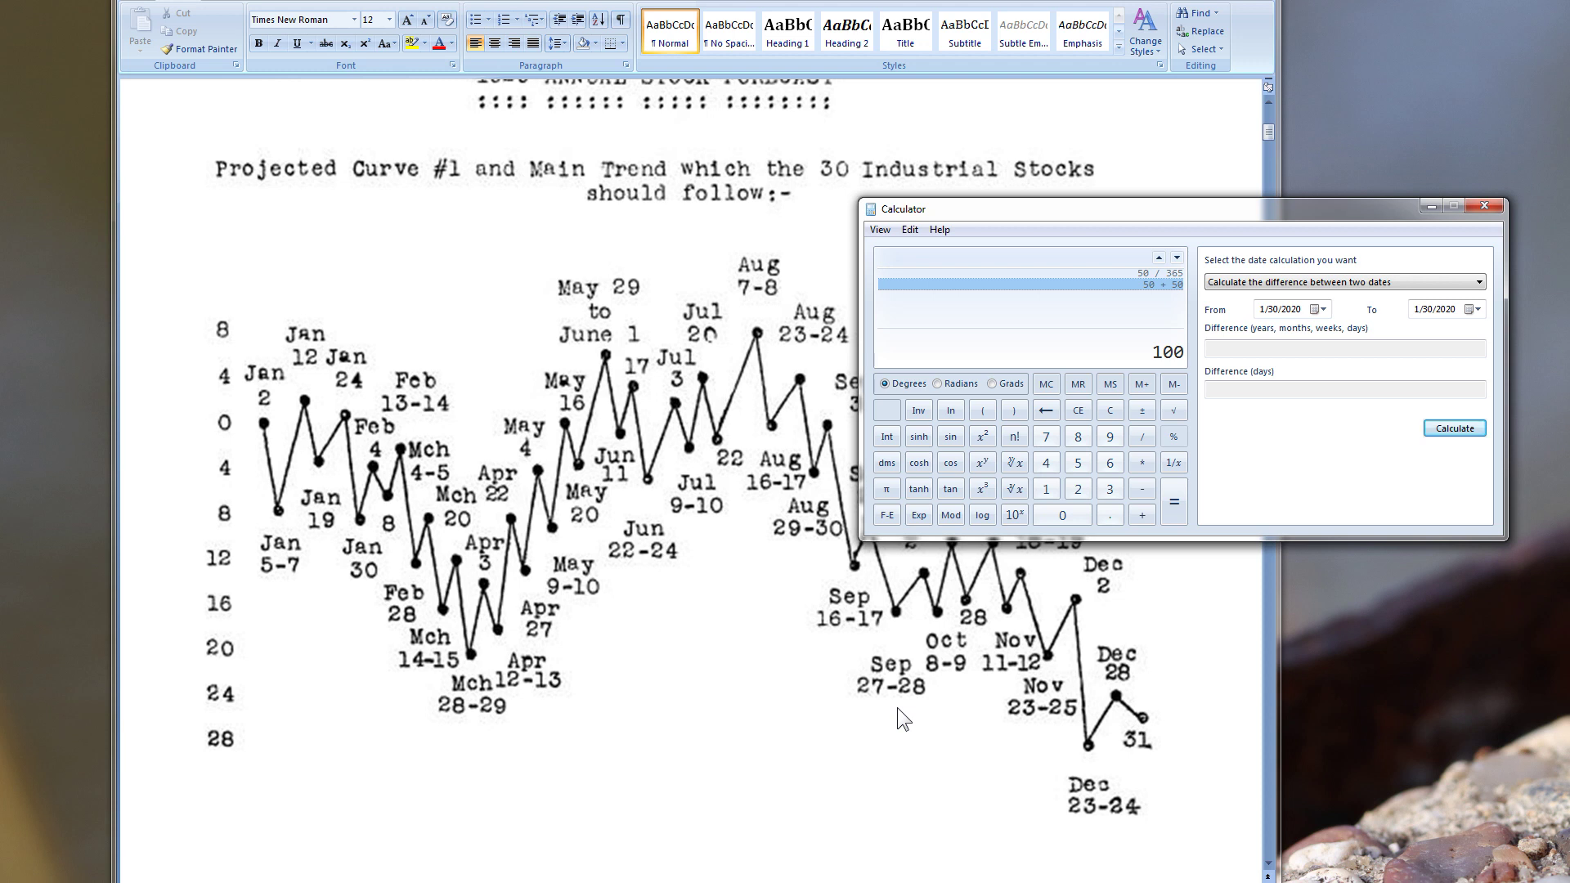
pyautogui.press('+')
pyautogui.write('50')
pyautogui.press('Return')
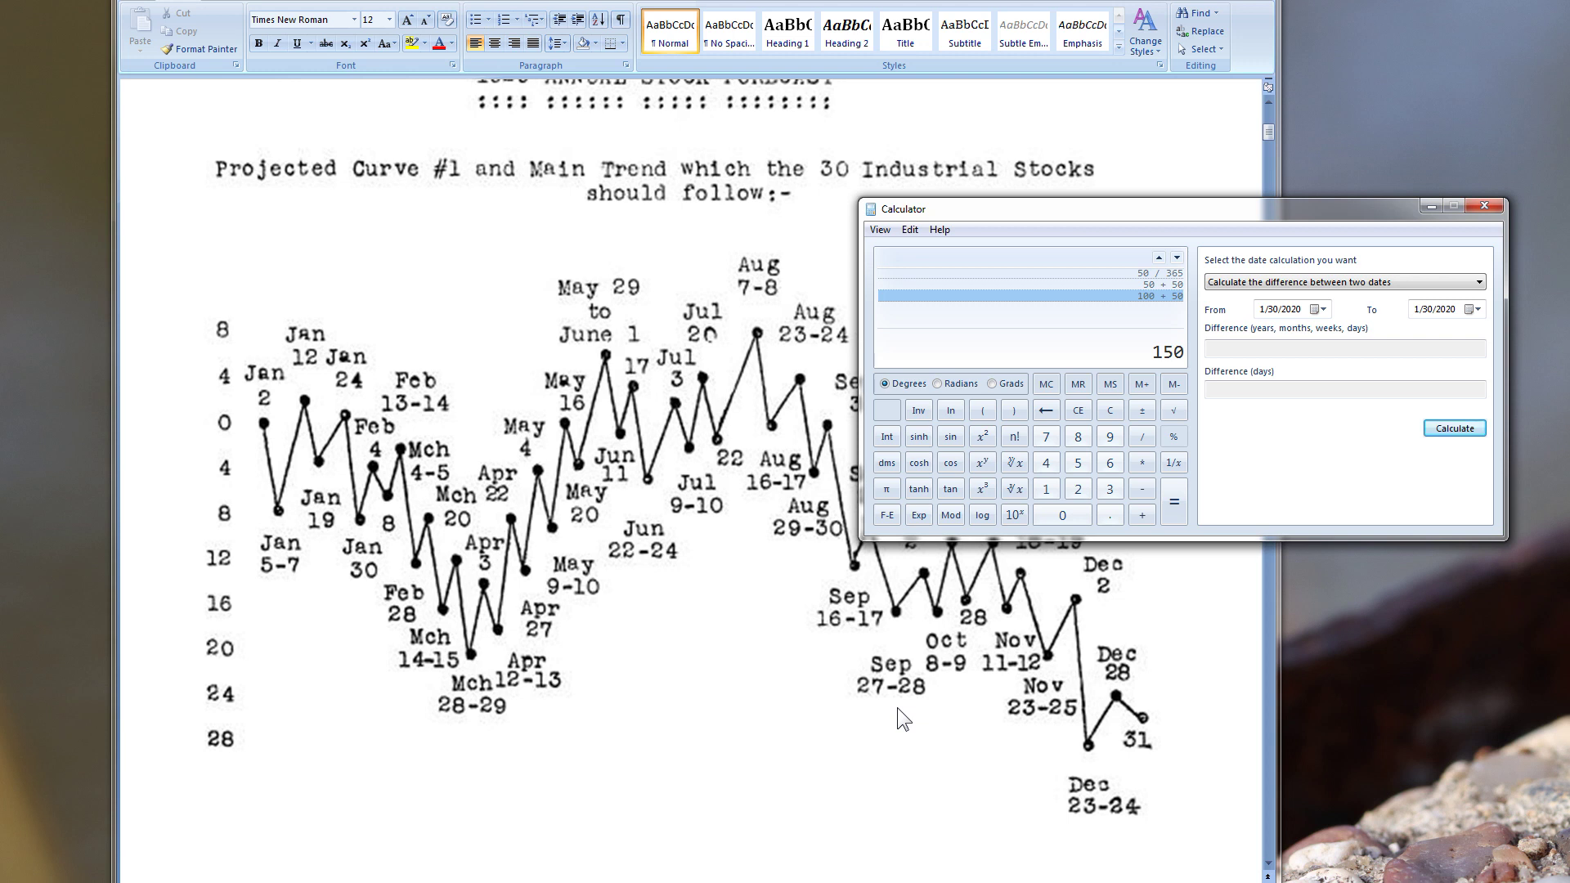
pyautogui.press('/')
pyautogui.write('365')
pyautogui.press('Return')
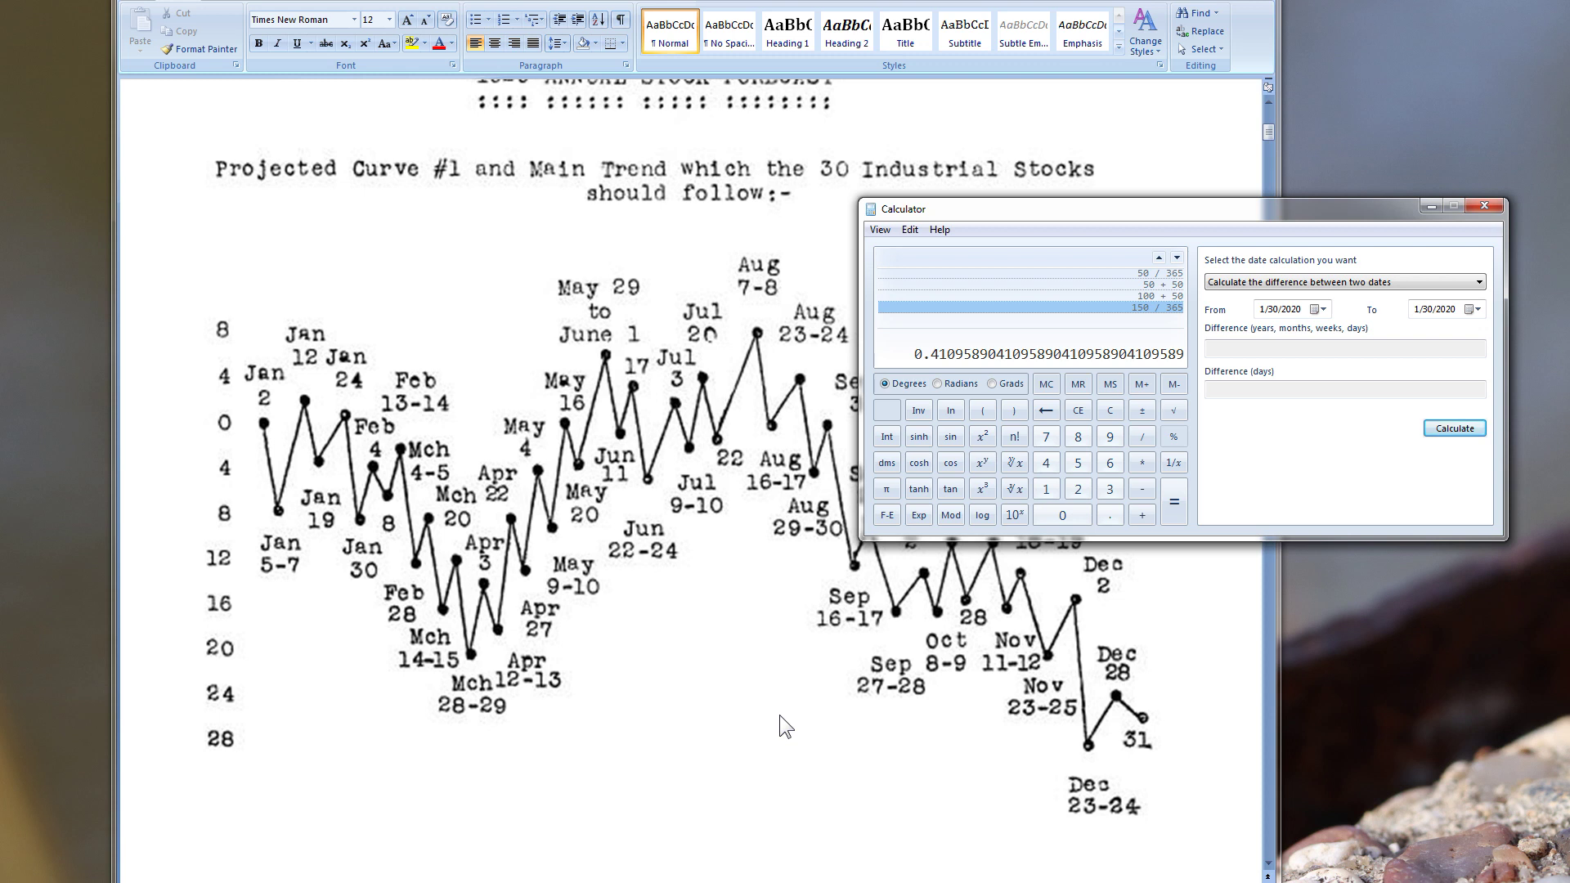
# - Start a fresh calculation adding 50 + 100 + 100, and divide the sum by 365
pyautogui.press('Escape')
pyautogui.write('50 ')
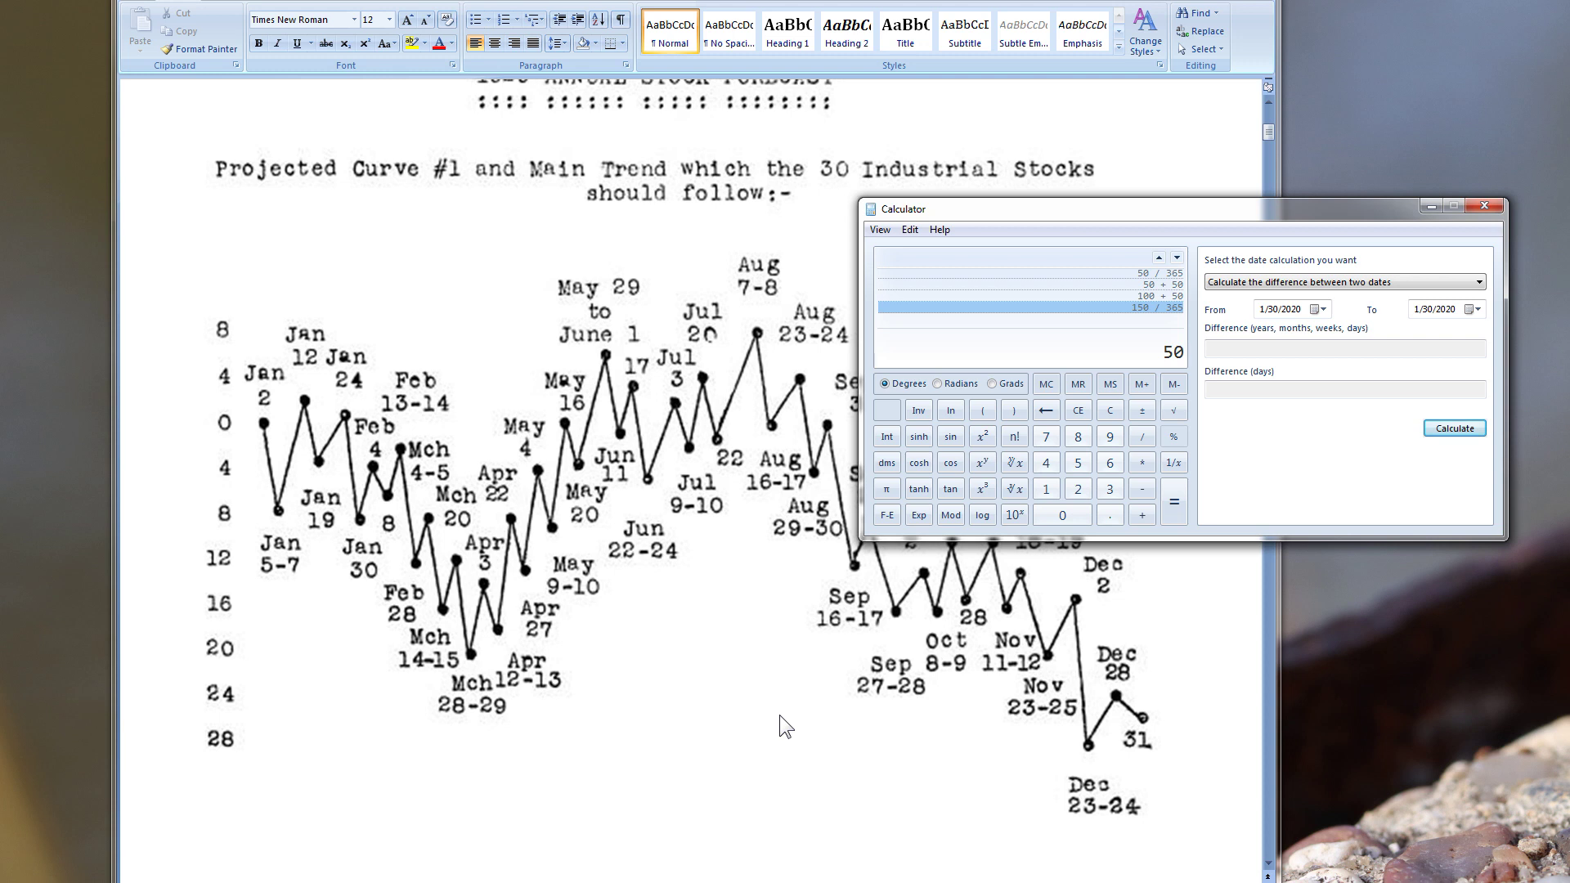
pyautogui.write('+ 100')
pyautogui.press('Return')
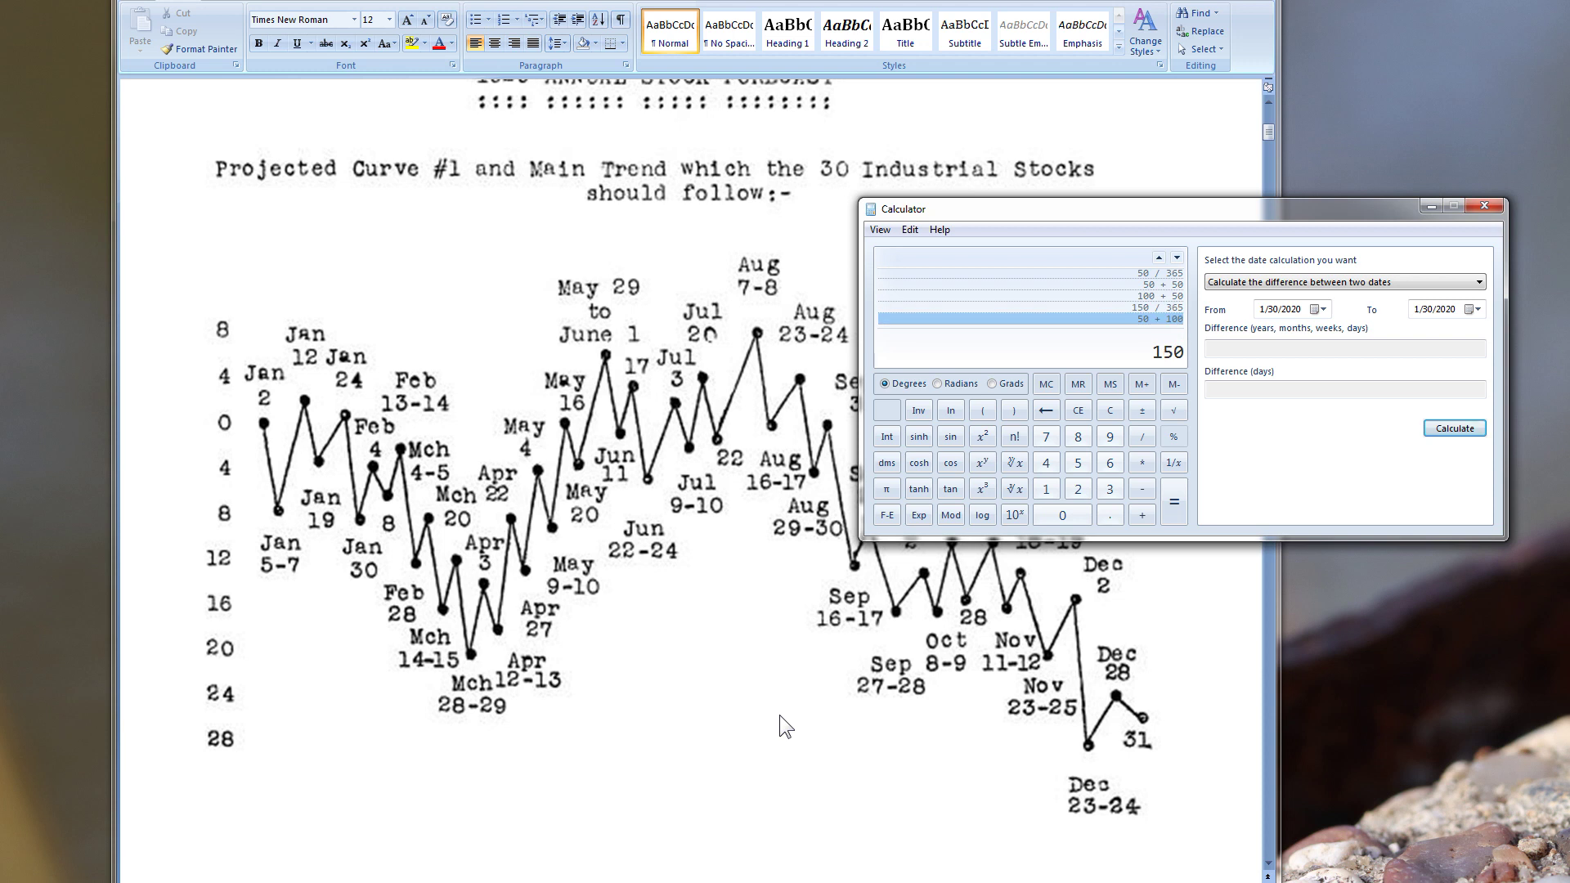
pyautogui.write('+100')
pyautogui.press('Return')
pyautogui.write('/365')
pyautogui.press('Return')
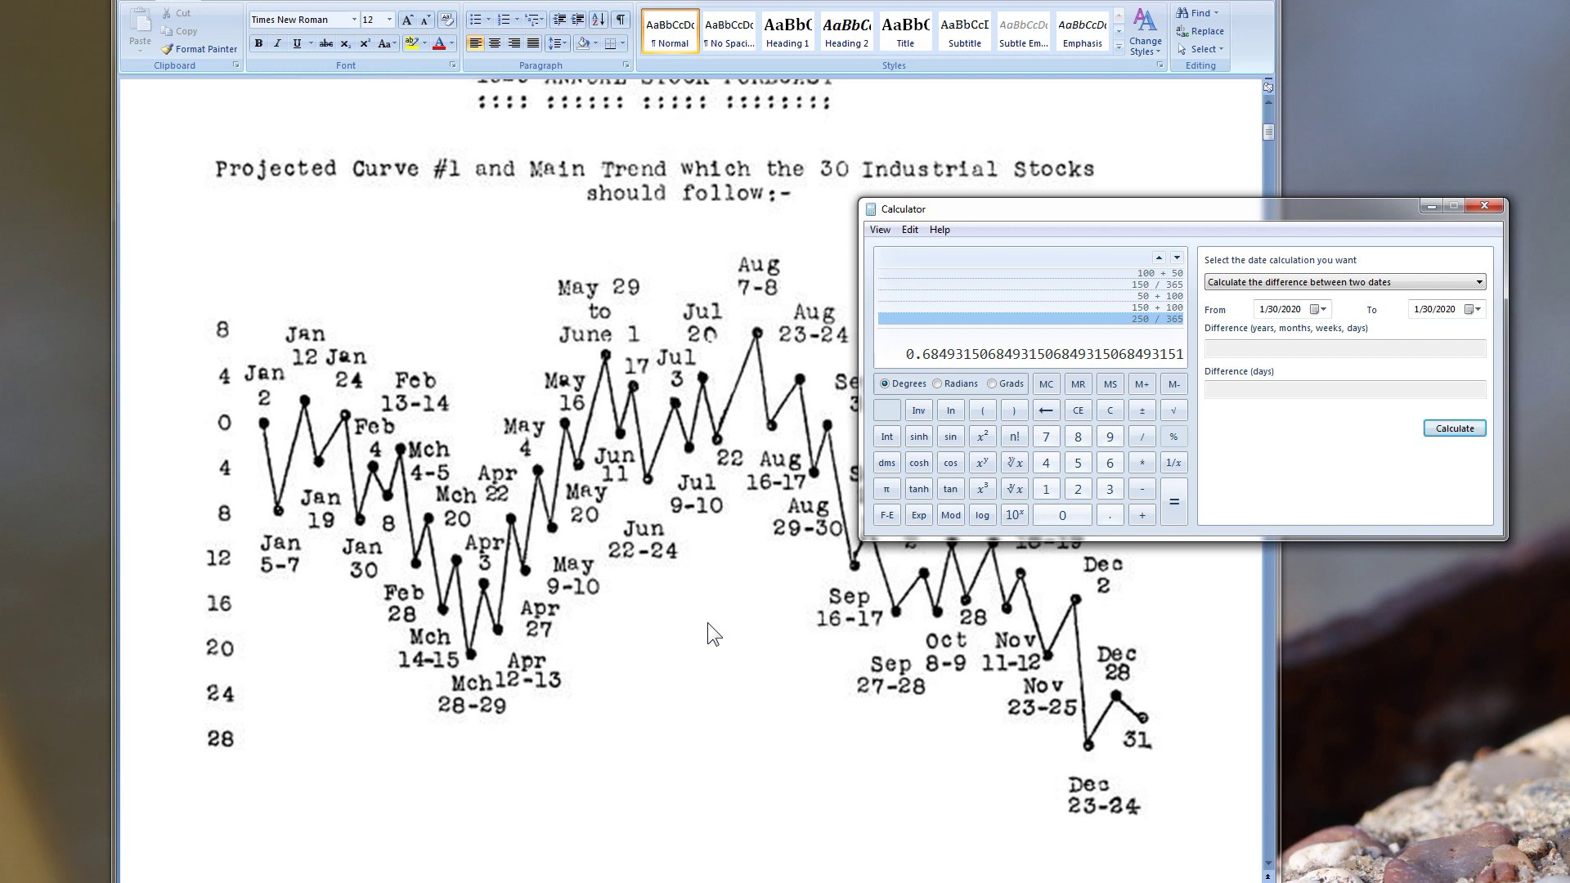
# - Add 30 + 60 + 60 and divide the sum by 365
pyautogui.write('30 ')
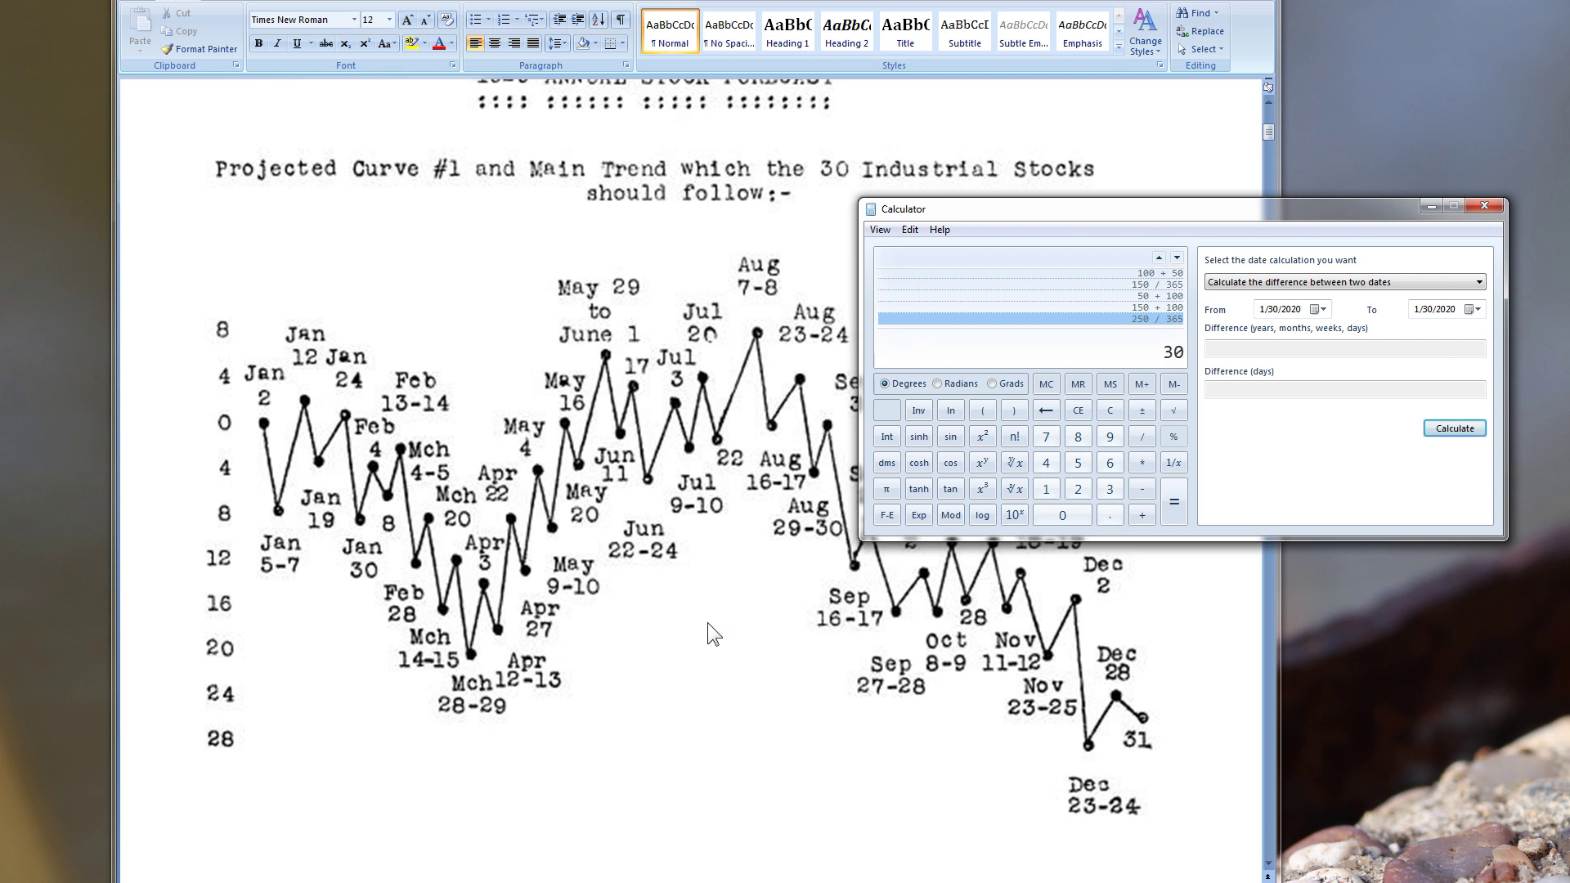
pyautogui.write('+ 60')
pyautogui.press('Return')
pyautogui.write('+60')
pyautogui.press('Return')
pyautogui.write('/365')
pyautogui.press('Return')
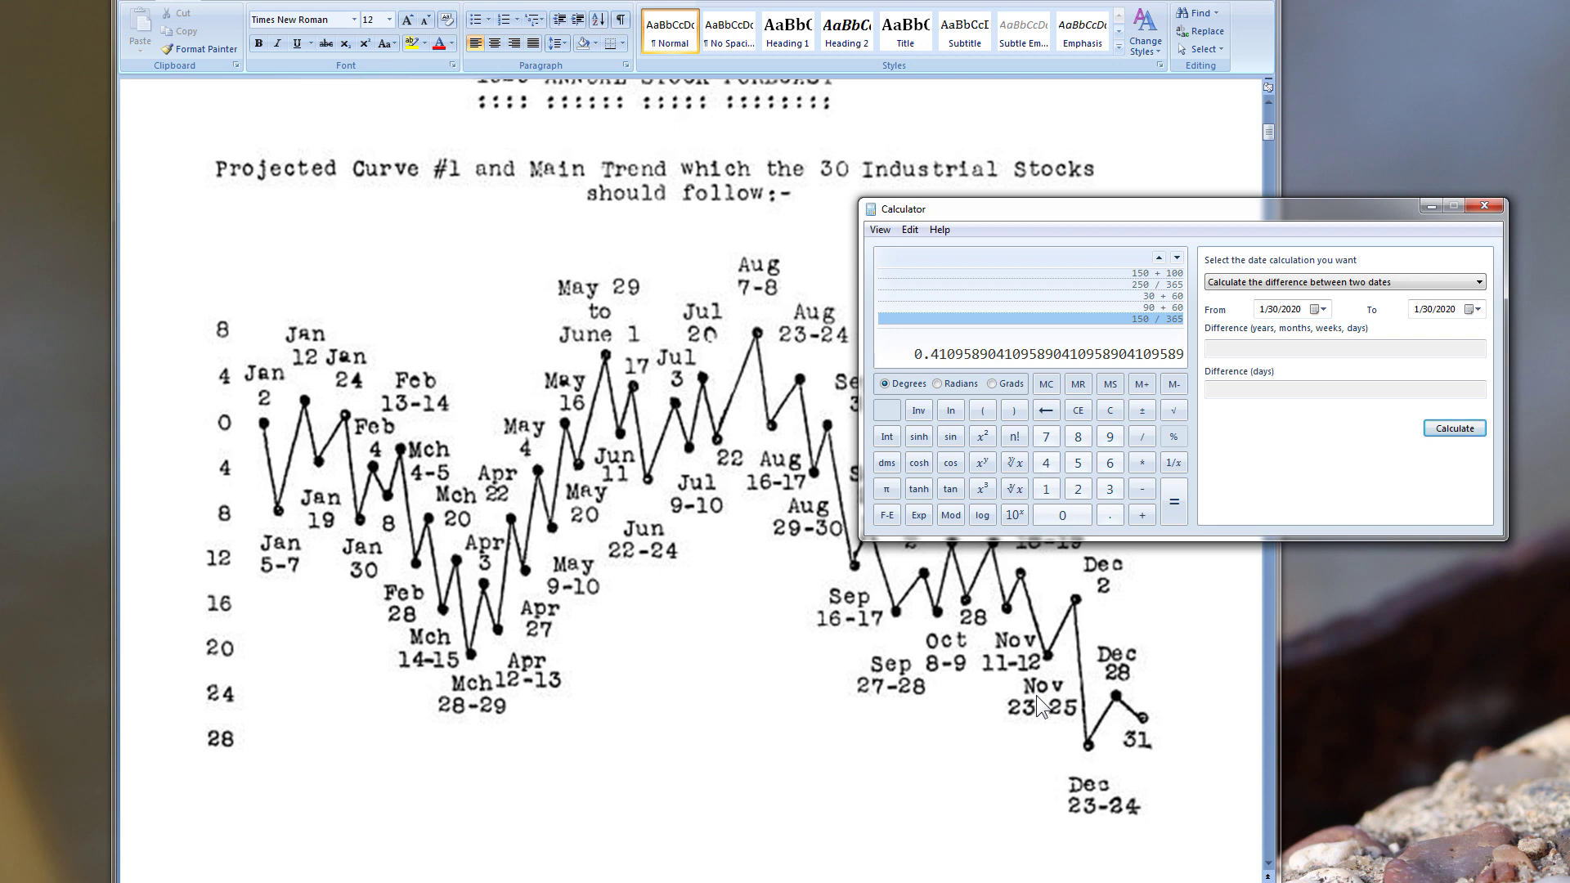
# - Recall the 250 / 365 calculation from the history and briefly uncover the whole projected curve behind the calculator
pyautogui.click(1150, 284)
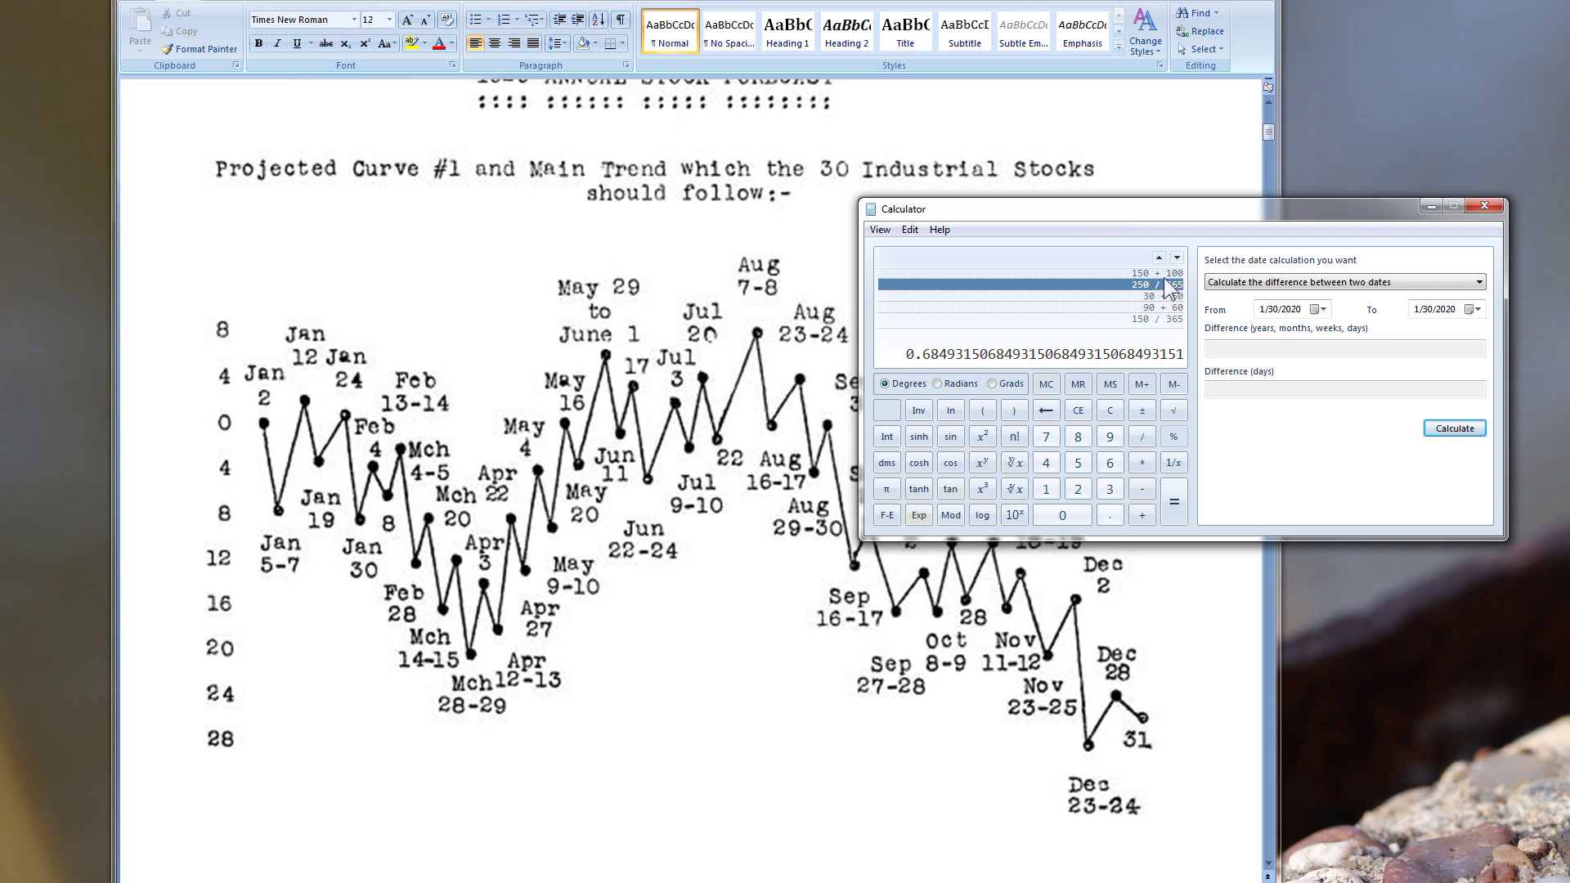
pyautogui.moveTo(1172, 214); pyautogui.dragTo(1512, 119)
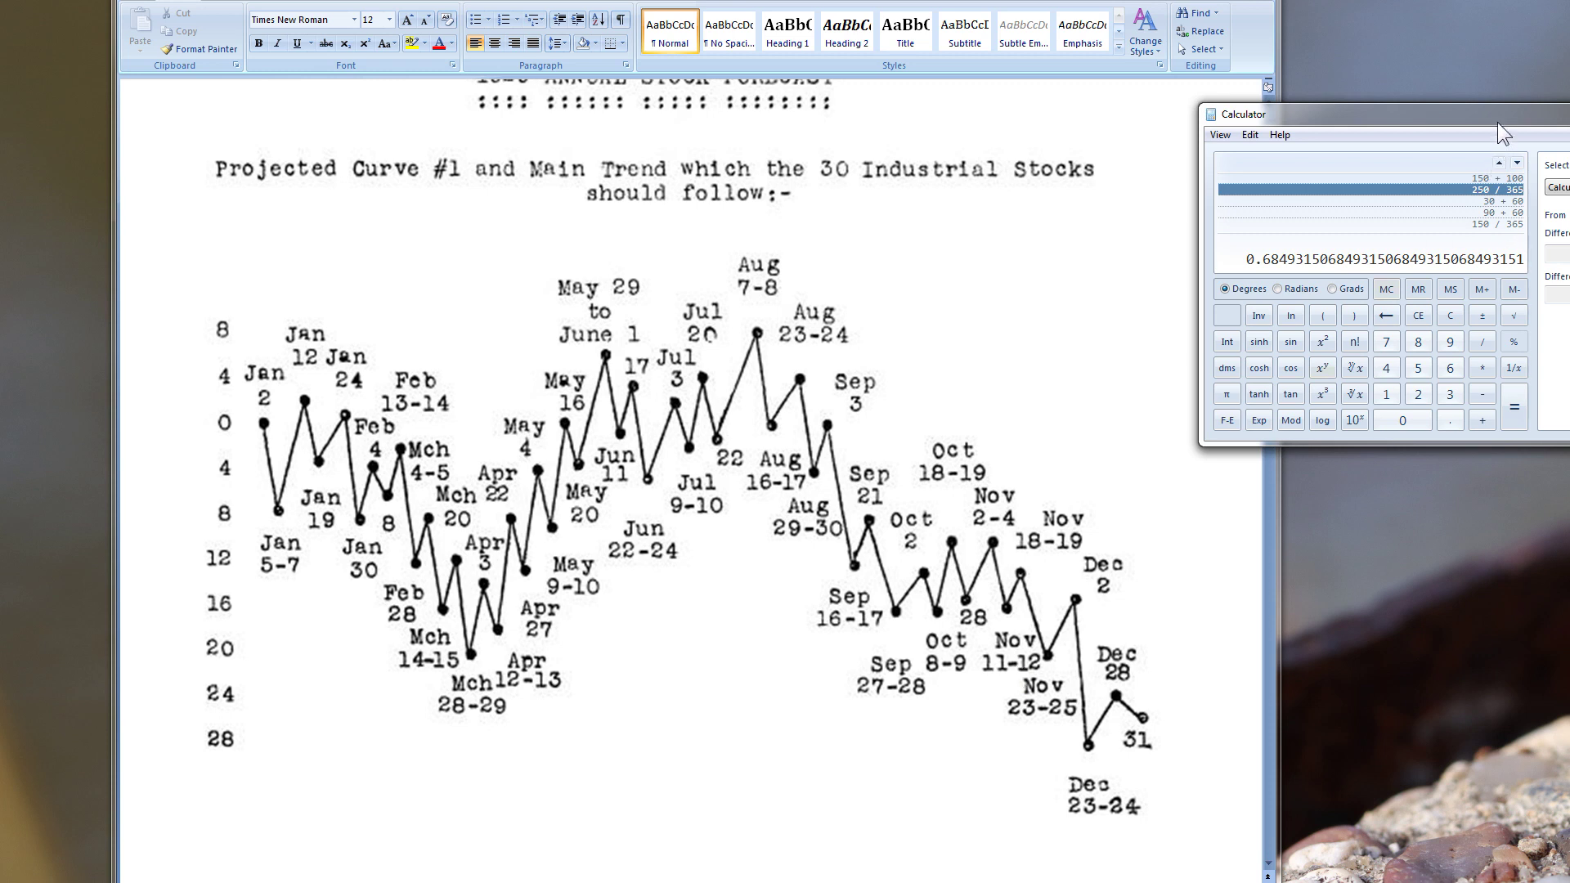
pyautogui.moveTo(1497, 122); pyautogui.dragTo(1123, 237)
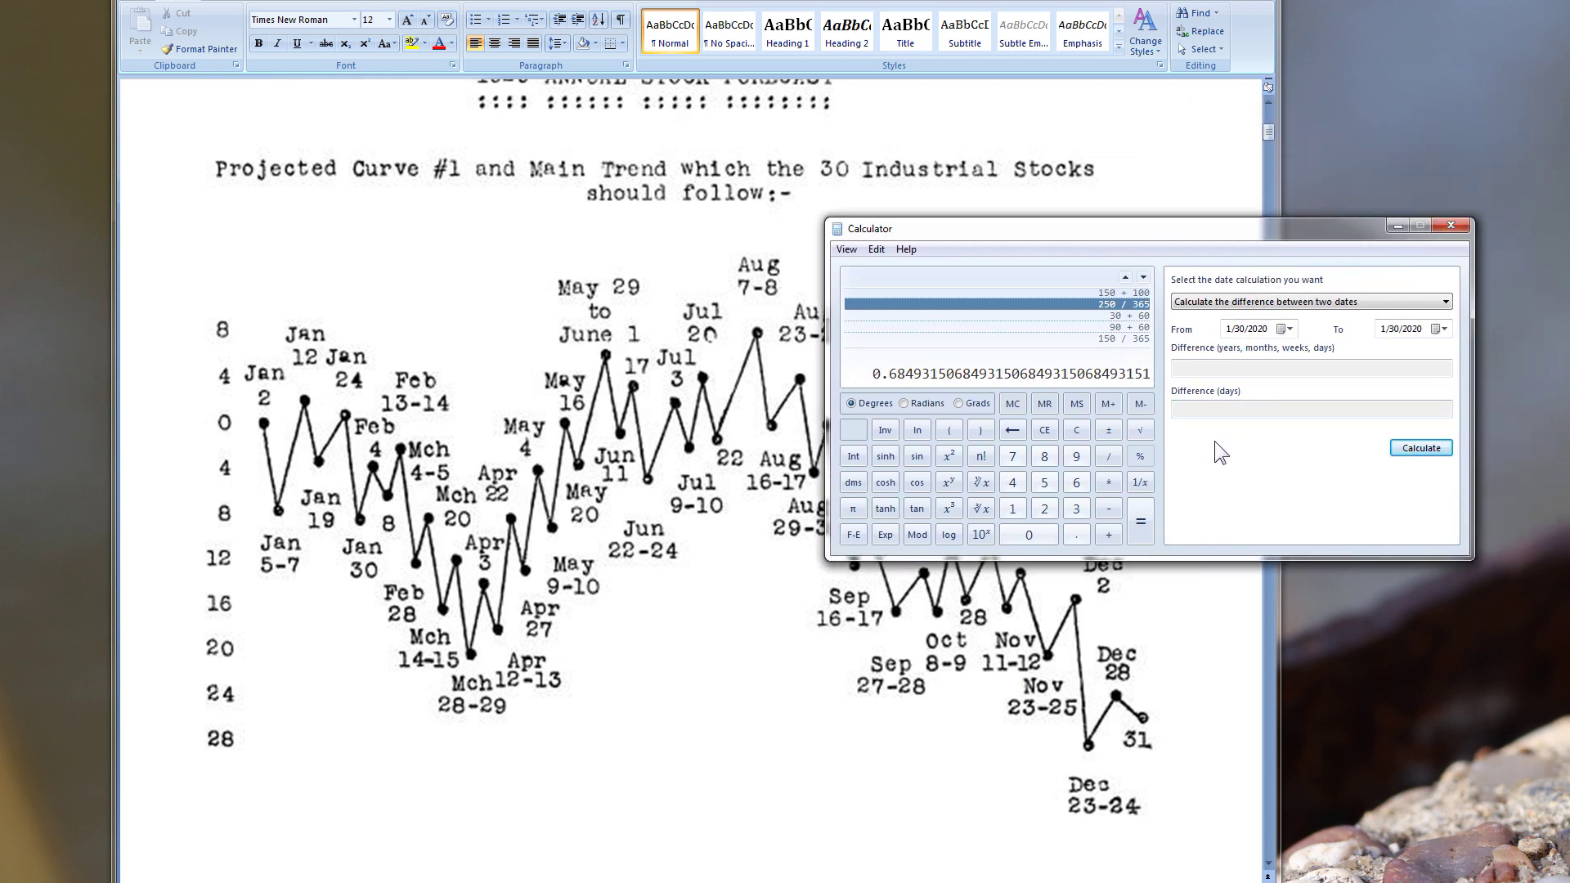
# - Clear the calculator, add 50 + 100 + 100 + 29, and divide the sum by 365
pyautogui.press('Escape')
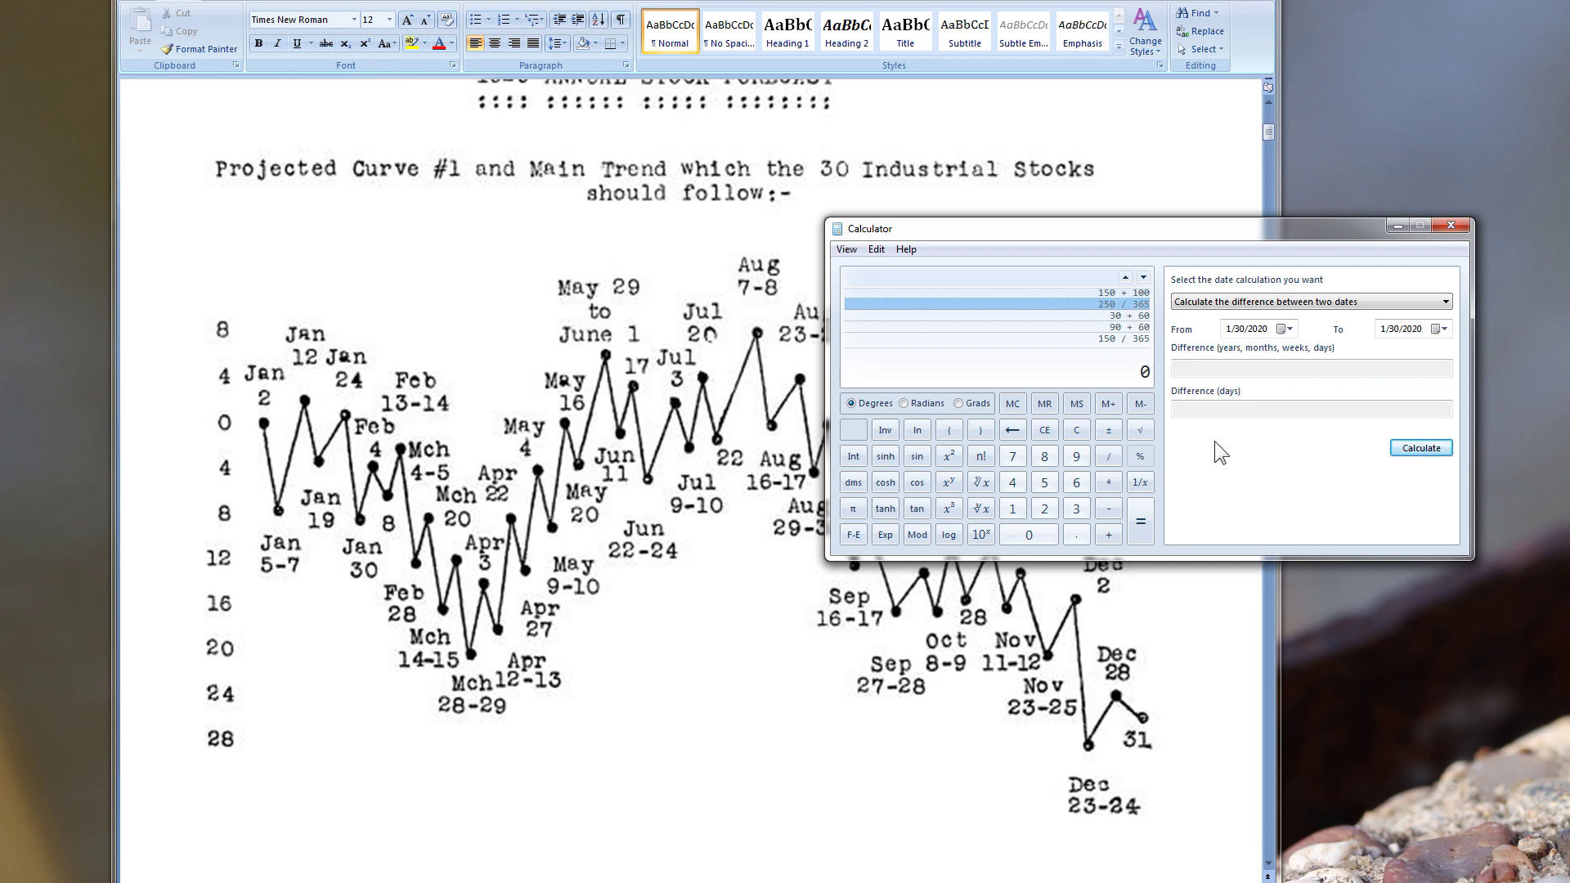
pyautogui.write('50')
pyautogui.write('+100')
pyautogui.press('Return')
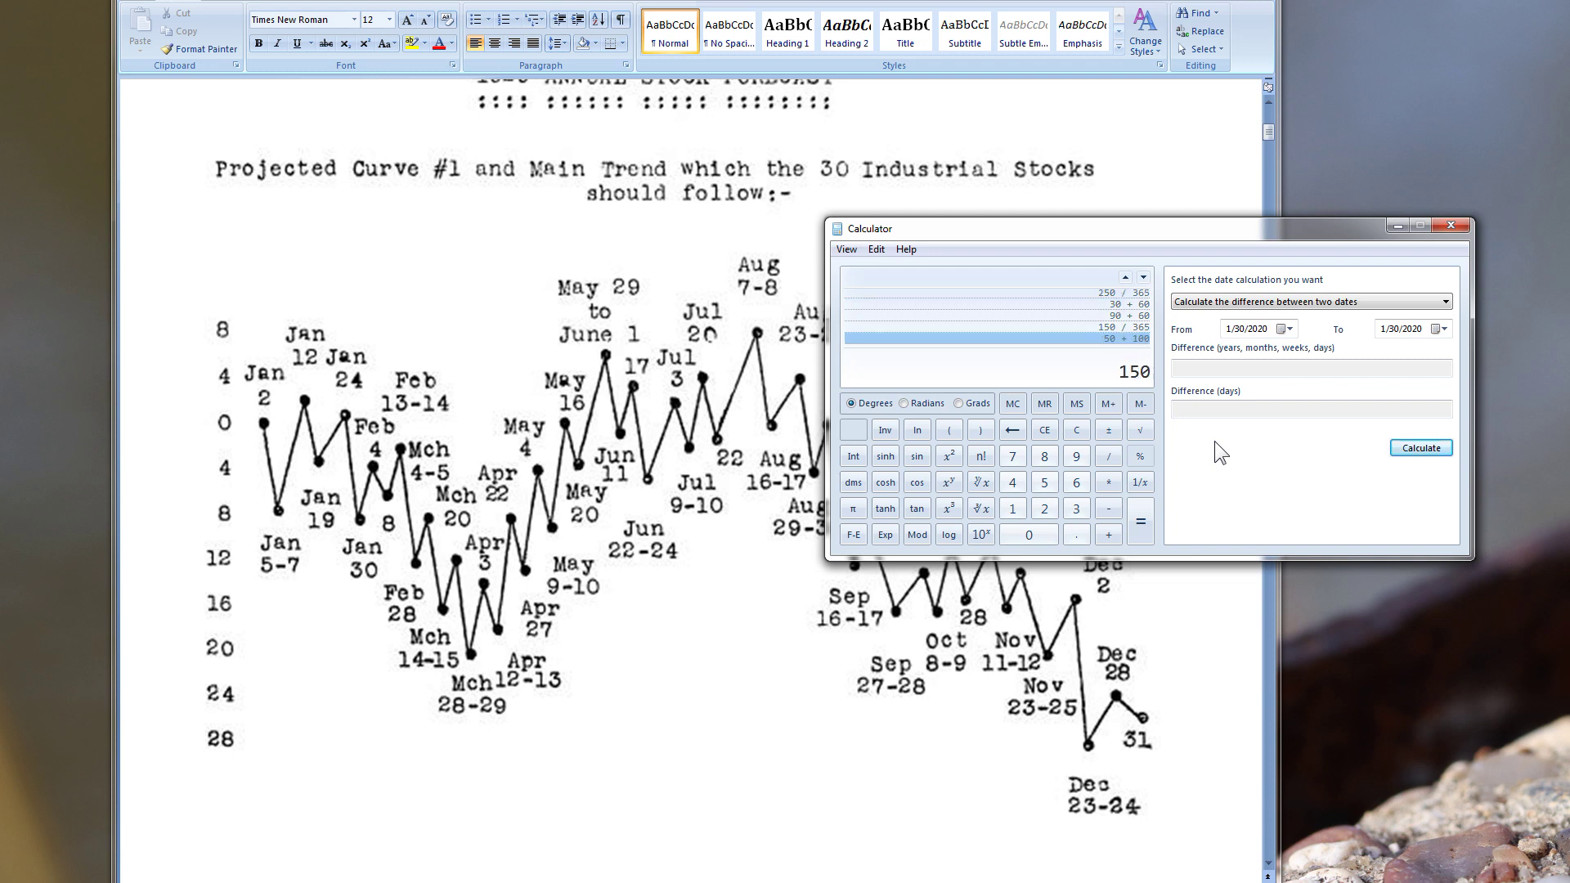
pyautogui.write('+100')
pyautogui.press('Return')
pyautogui.write('+29')
pyautogui.press('Return')
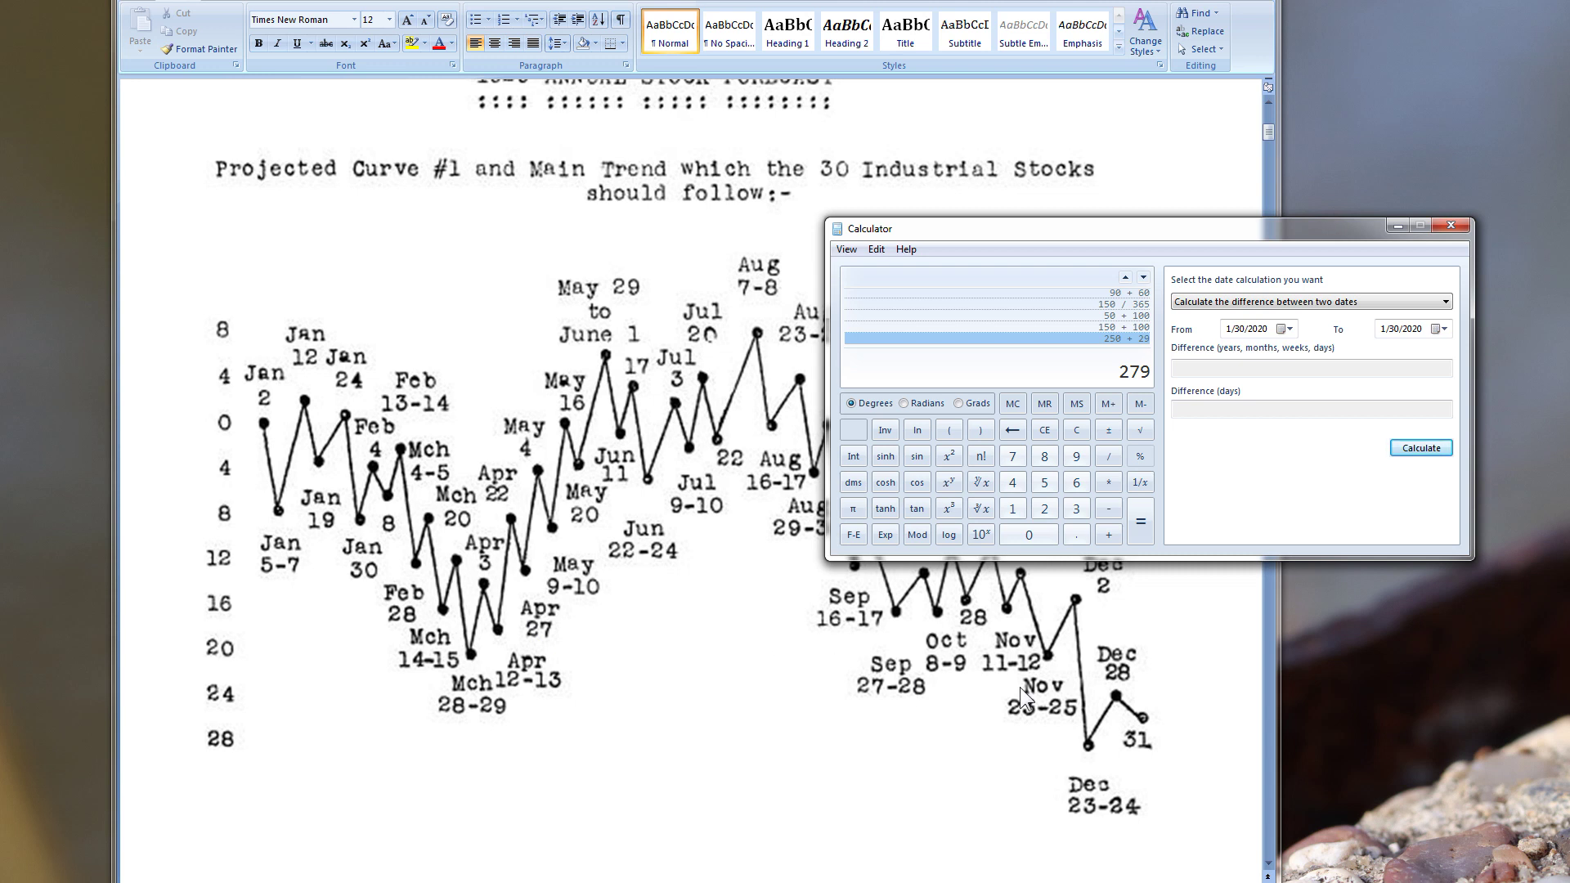
pyautogui.write('/365')
pyautogui.press('Return')
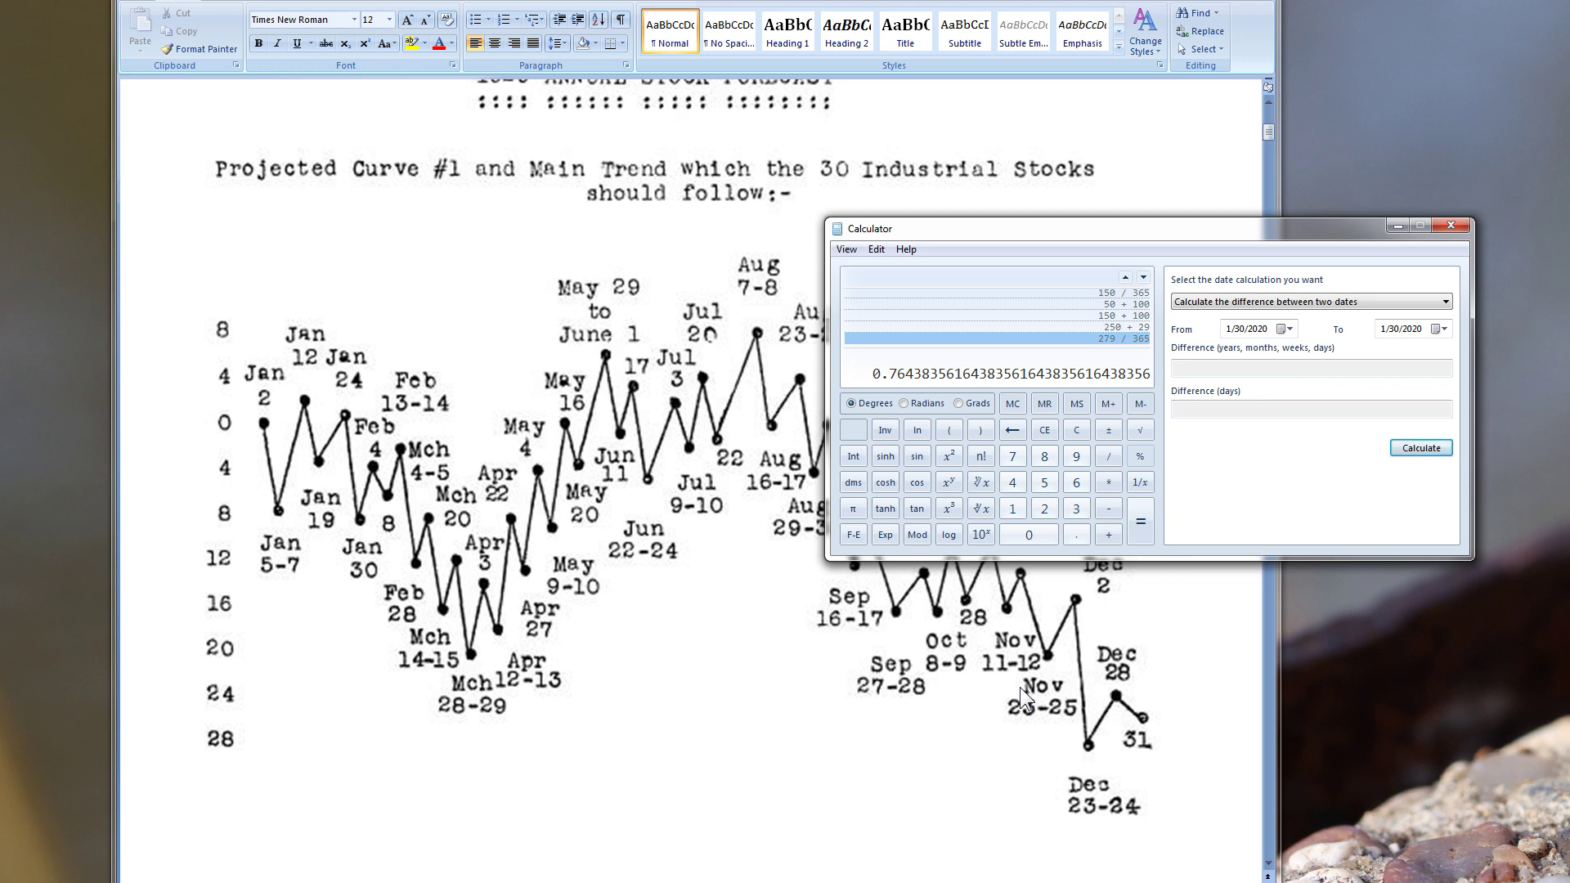
# - Check the uncovered curve, subtract 52 from 365, and divide 279 by the remaining 313 days
pyautogui.moveTo(1067, 240); pyautogui.dragTo(1547, 190)
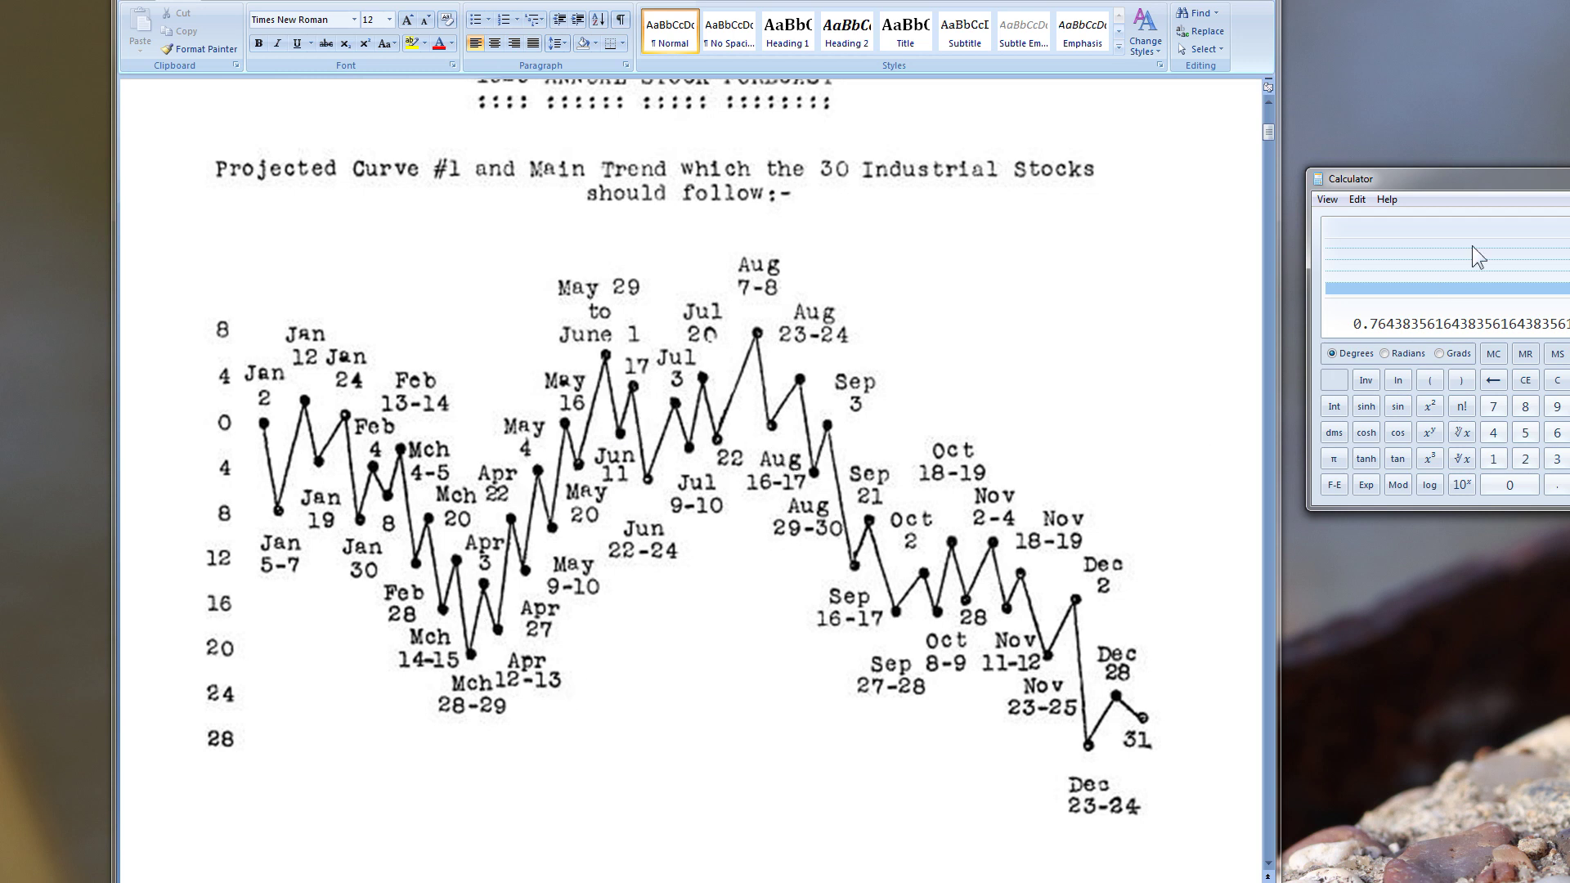
pyautogui.moveTo(1484, 175); pyautogui.dragTo(738, 266)
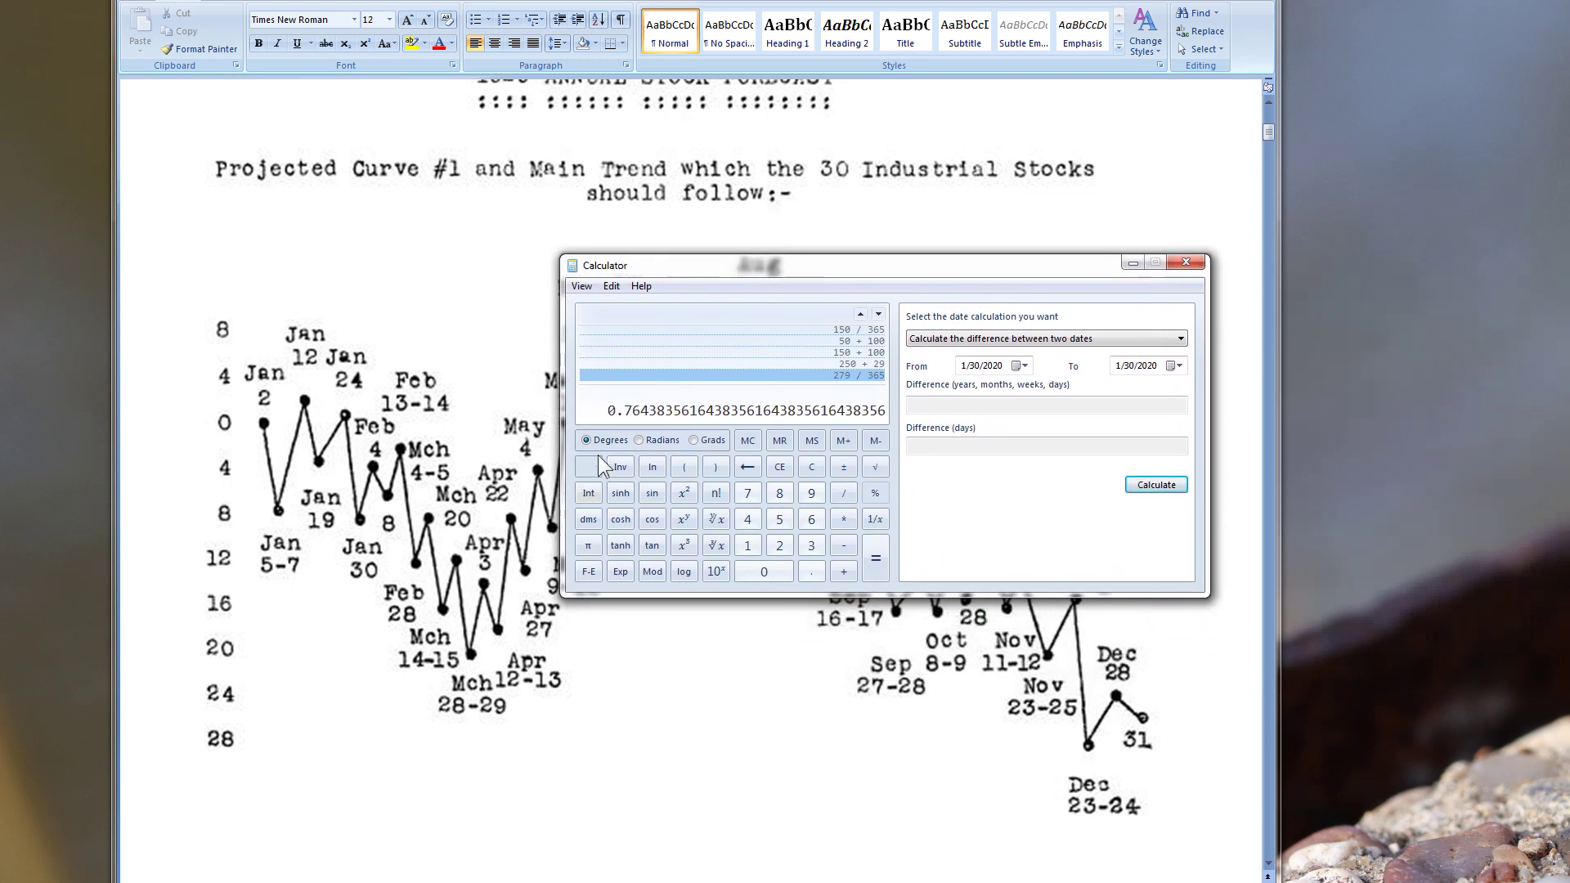
pyautogui.write('365 ')
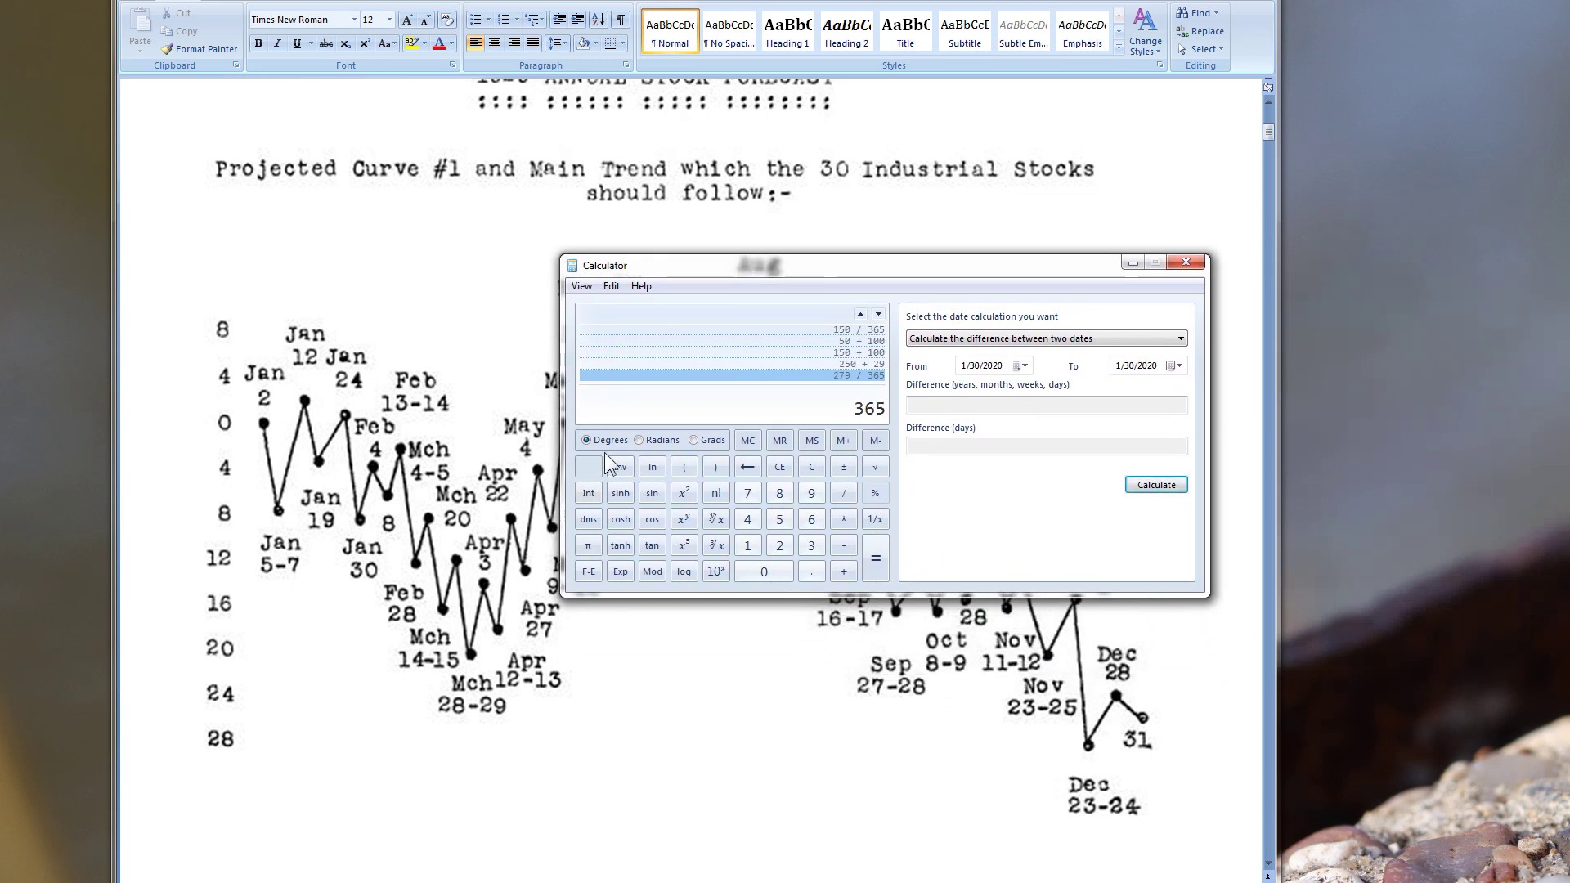
pyautogui.write('- 52')
pyautogui.press('Return')
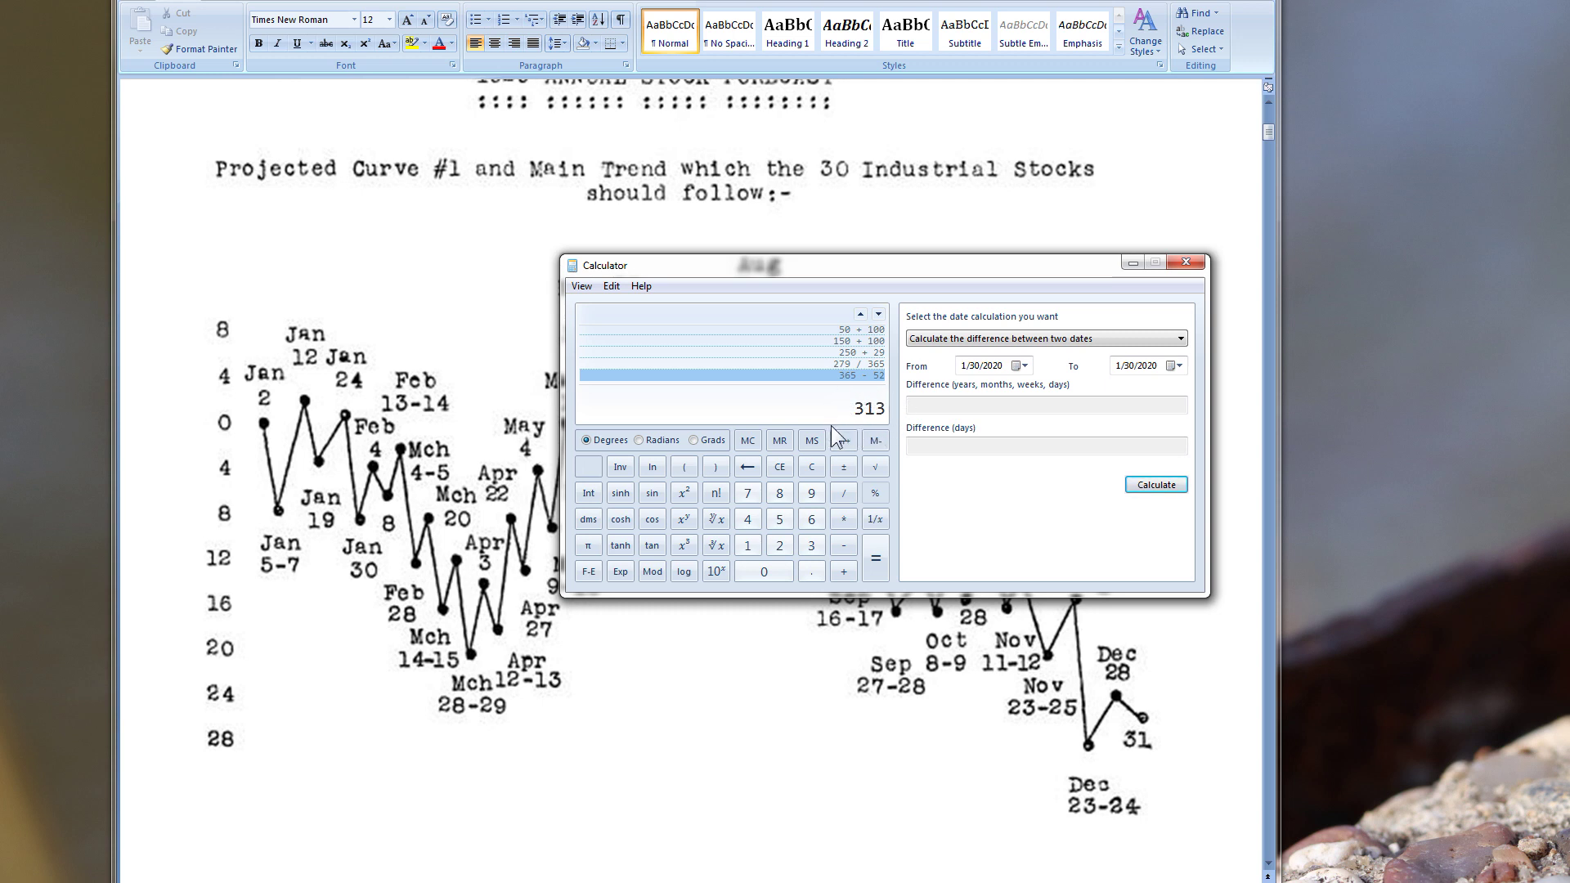
pyautogui.write('279')
pyautogui.press('/')
pyautogui.write('313')
pyautogui.press('Return')
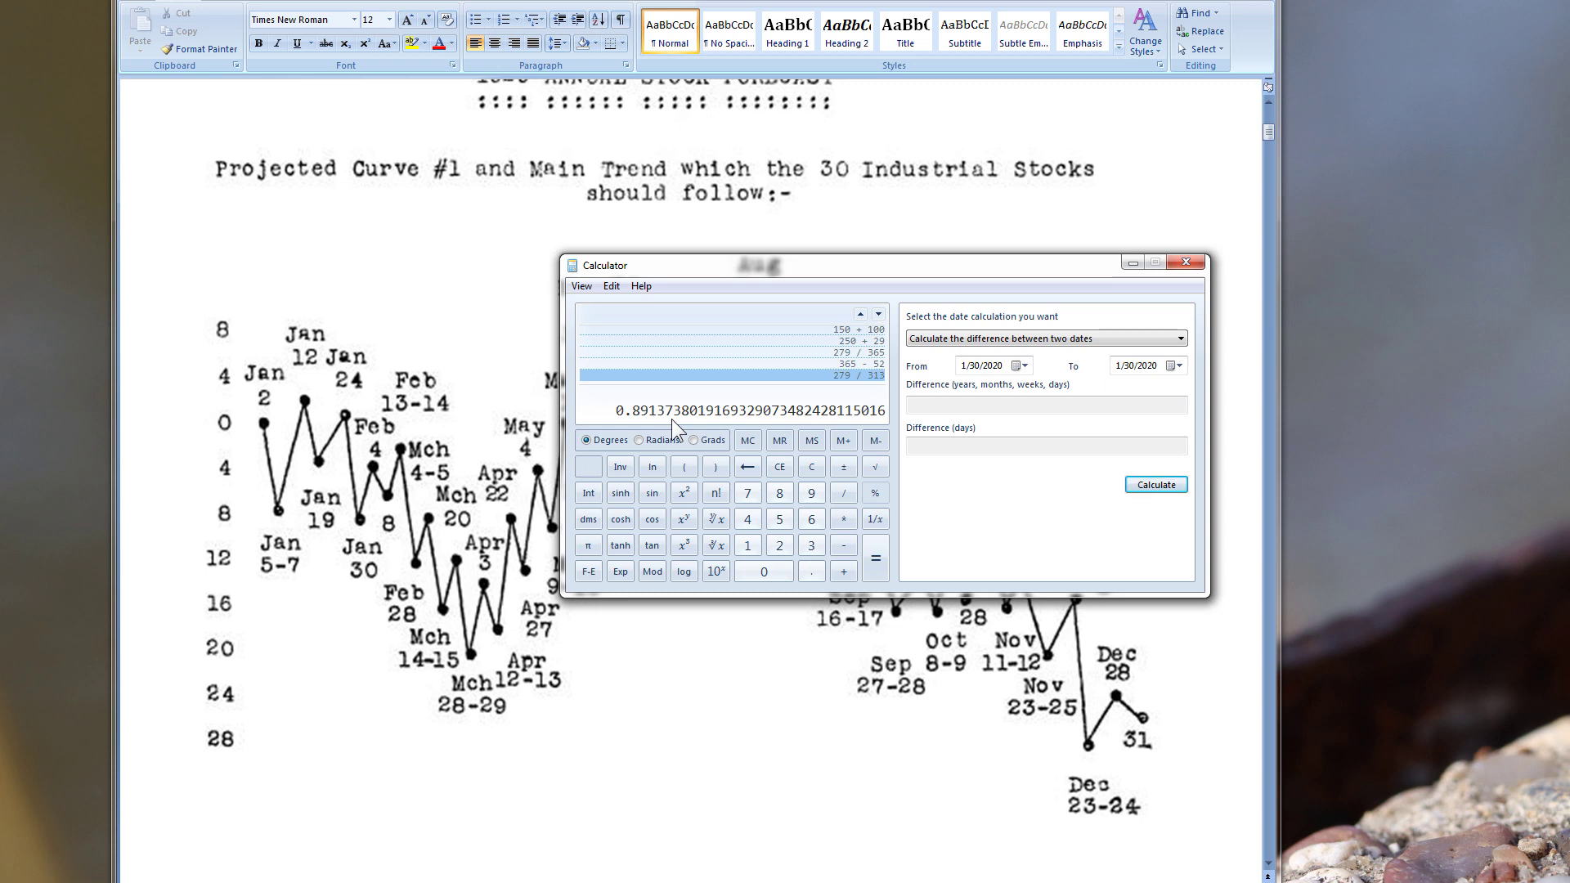
# - Clear the calculator and subtract 52 from 365 twice in a row
pyautogui.press('Escape')
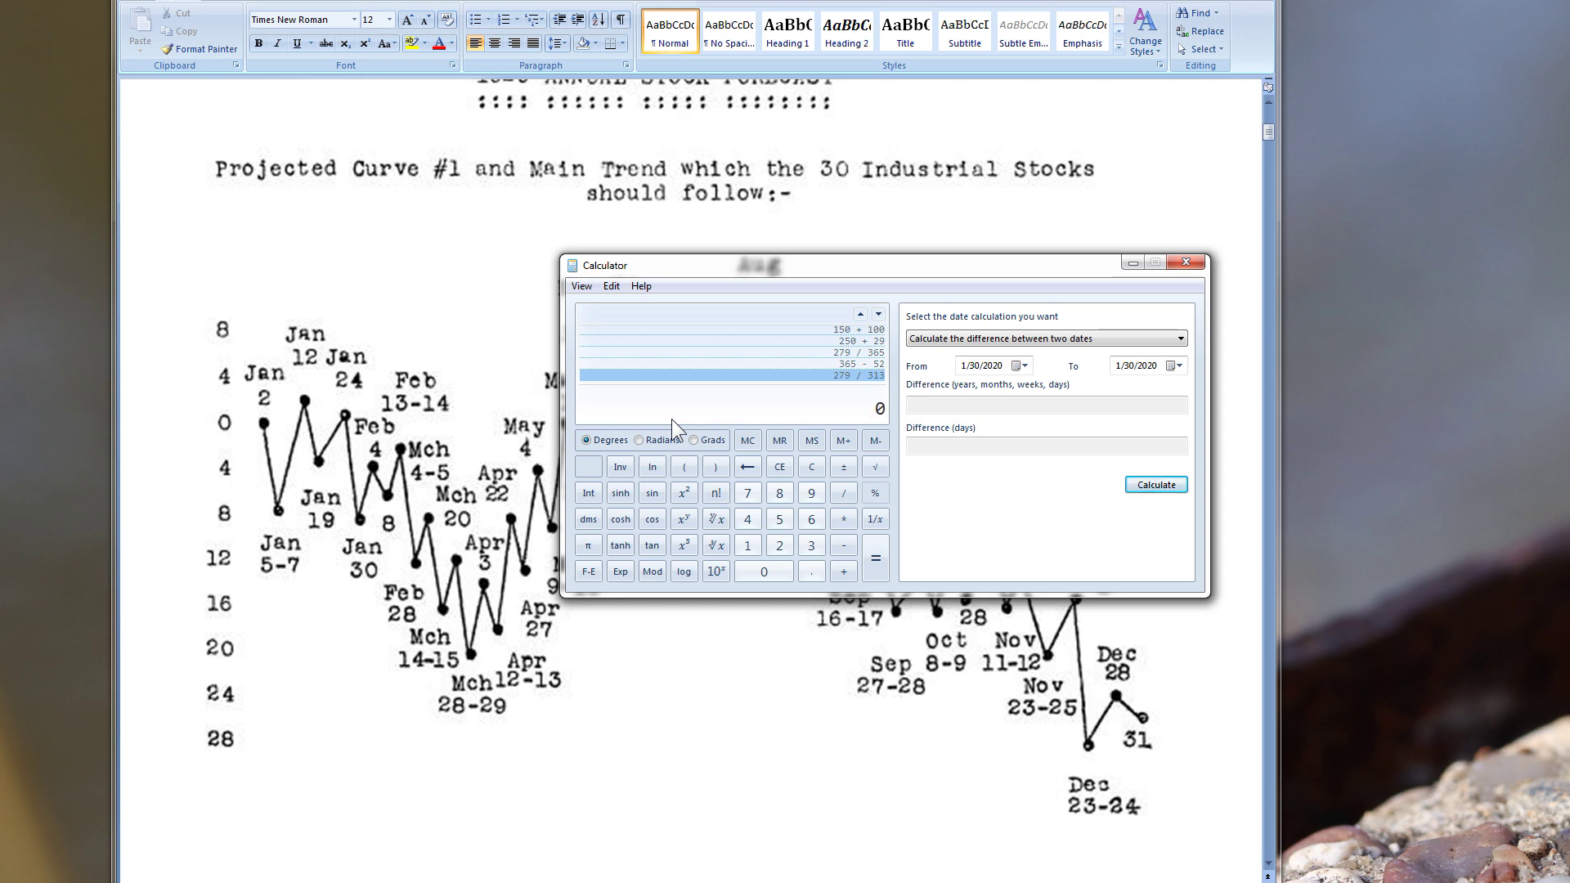
pyautogui.write('365')
pyautogui.press('-')
pyautogui.write('52')
pyautogui.press('Return')
pyautogui.press('-')
pyautogui.write('52')
pyautogui.press('Return')
# - Add 20 to the remaining day count and divide 279 by 281
pyautogui.moveTo(846, 274); pyautogui.dragTo(1533, 176)
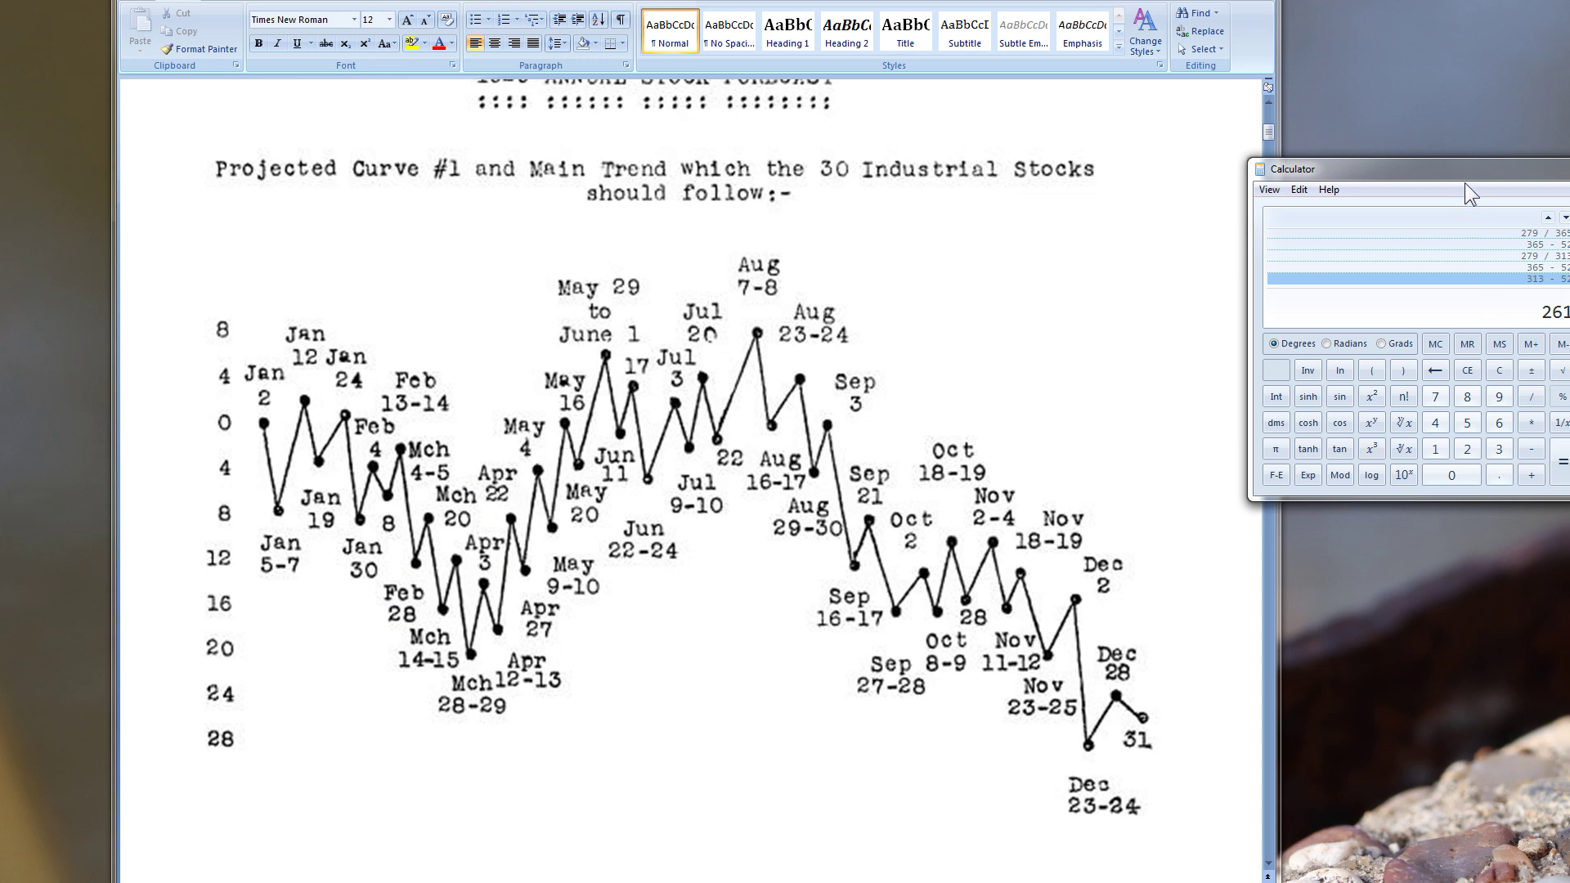
pyautogui.hotkey('ctrl', 'e')
pyautogui.moveTo(1456, 171); pyautogui.dragTo(809, 245)
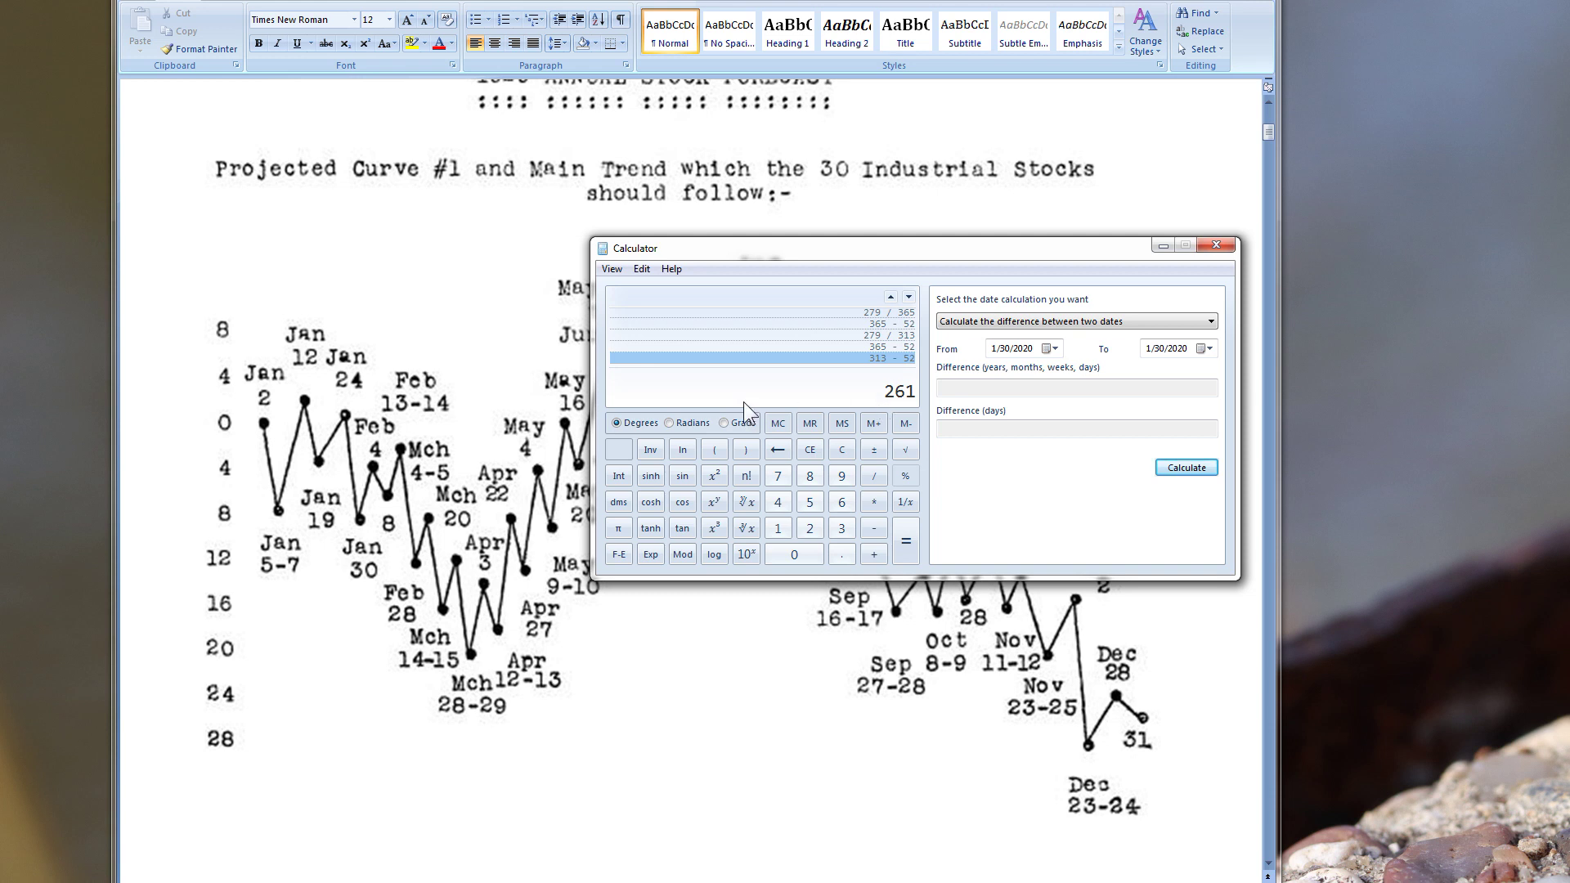
pyautogui.write('+20')
pyautogui.press('Return')
pyautogui.write('279 / ')
pyautogui.write('281')
pyautogui.press('Return')
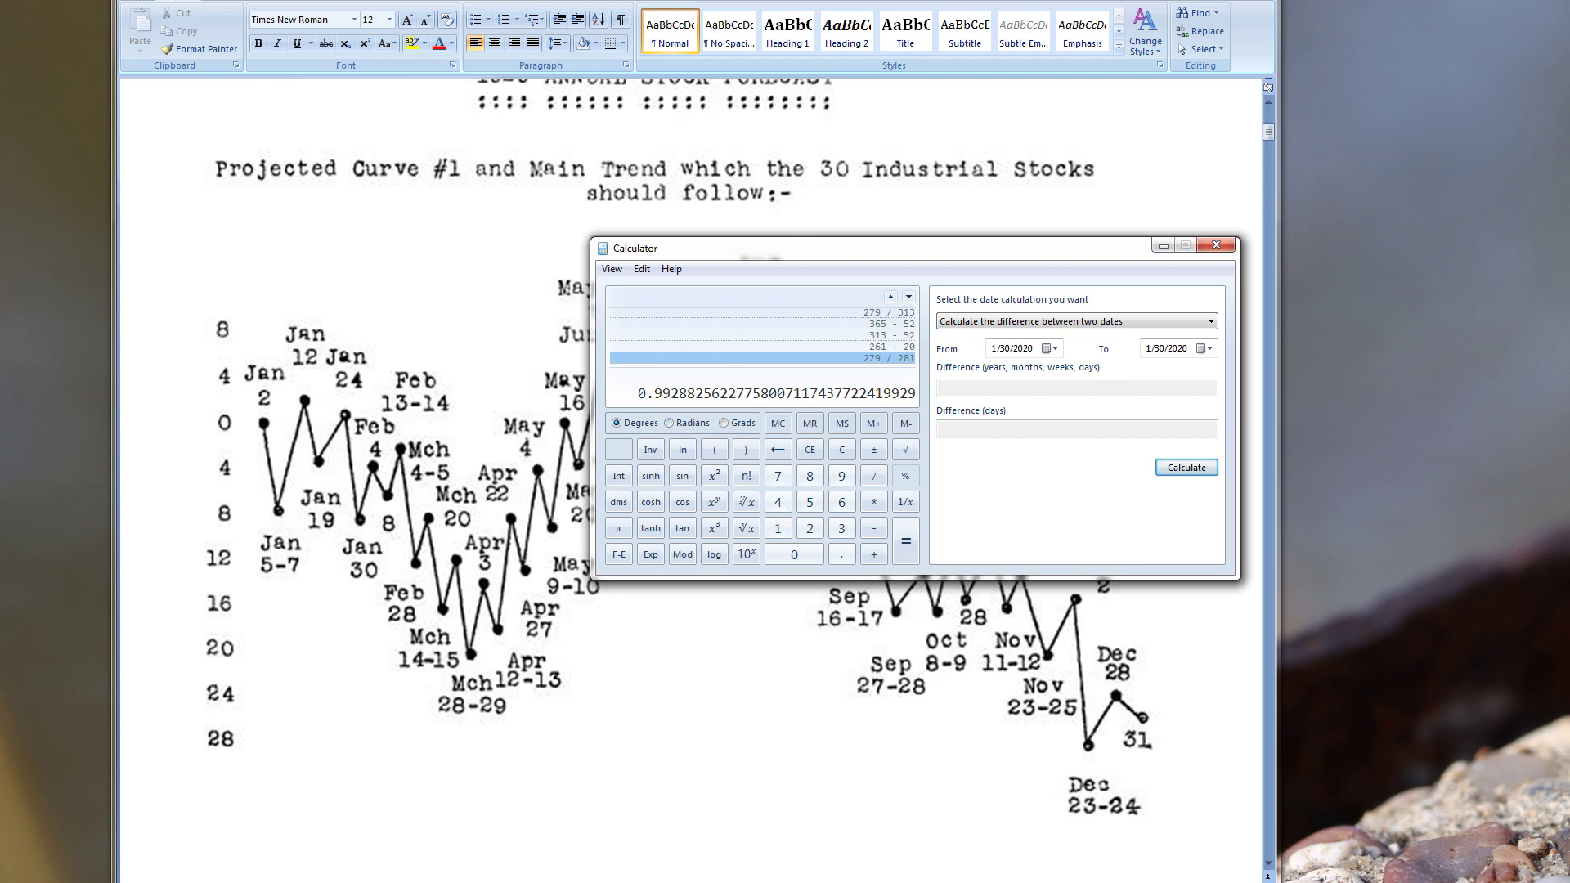
# - Alternate between Calculator and the Word document to examine the projected stock curve, and close Calculator
pyautogui.click(825, 4)
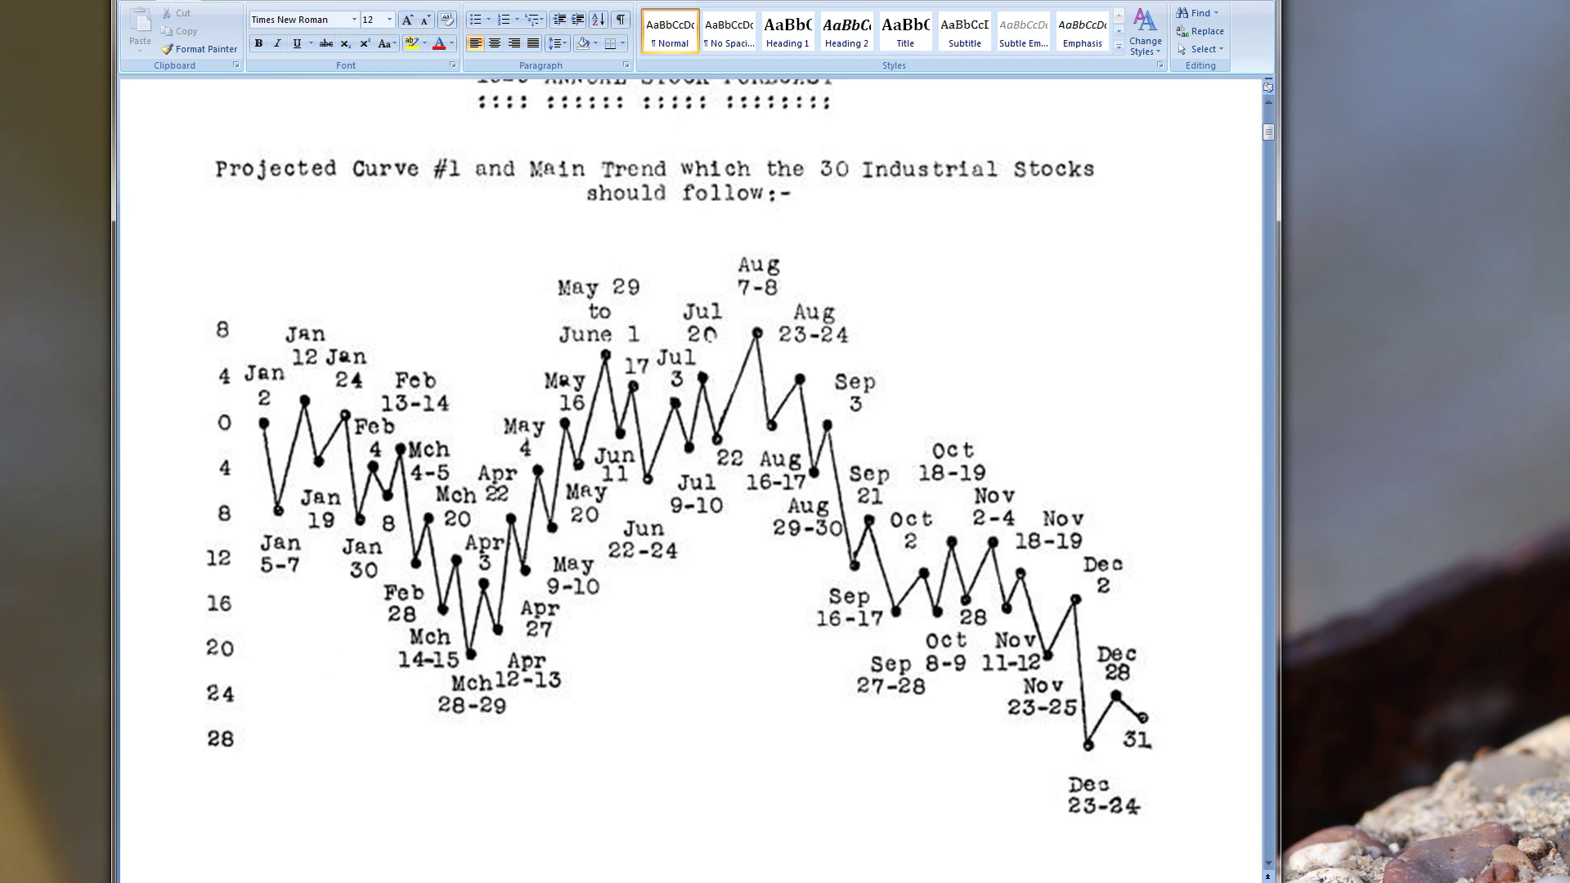
pyautogui.press('super+Down')
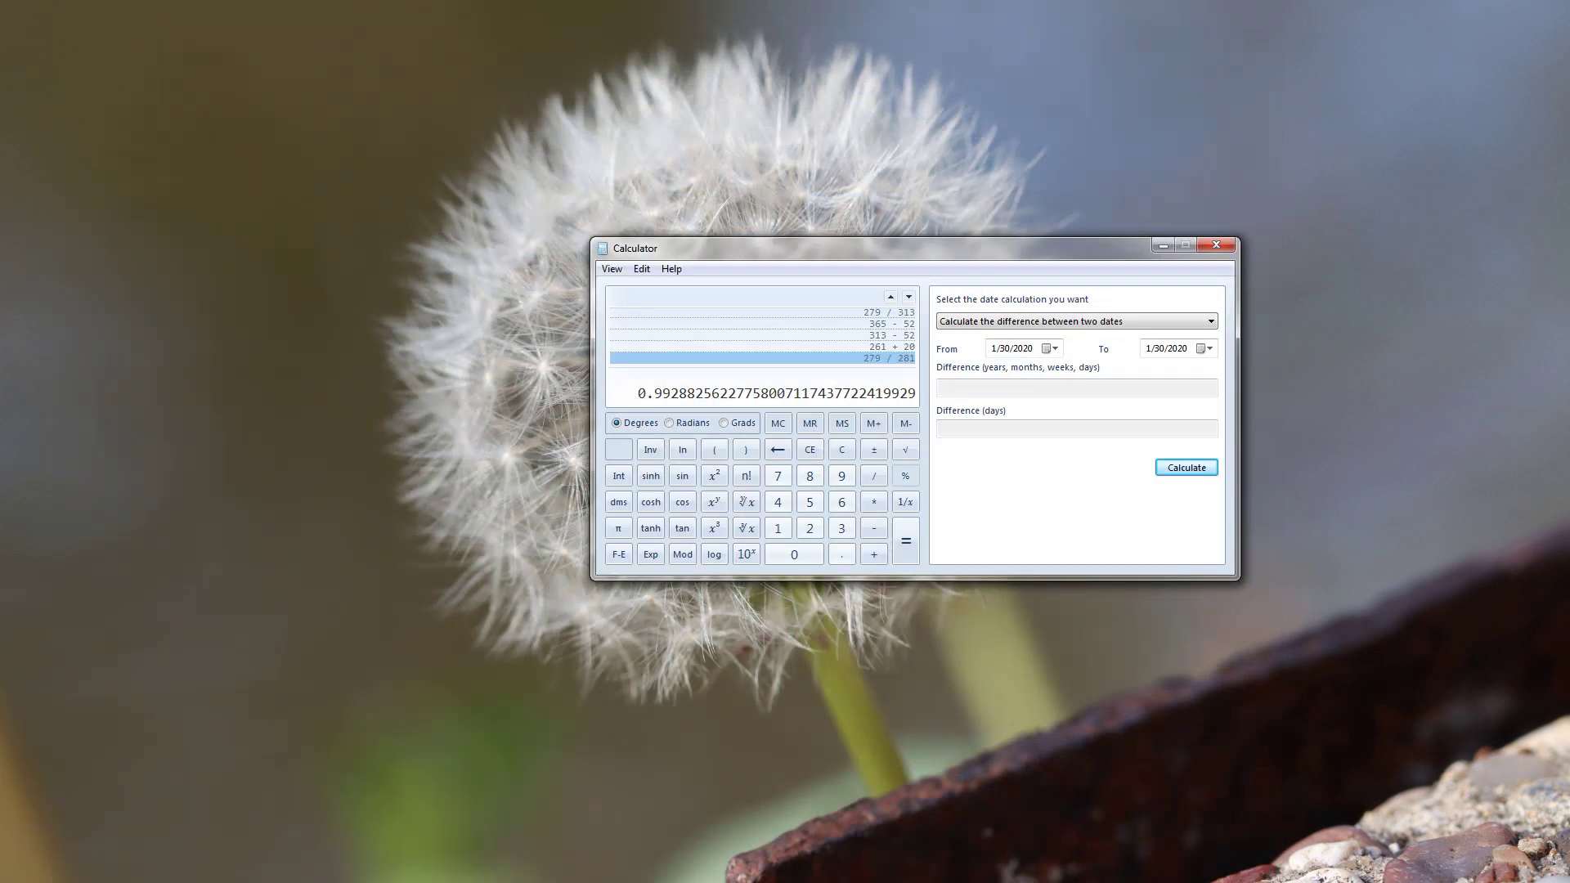
pyautogui.hotkey('alt', 'Tab')
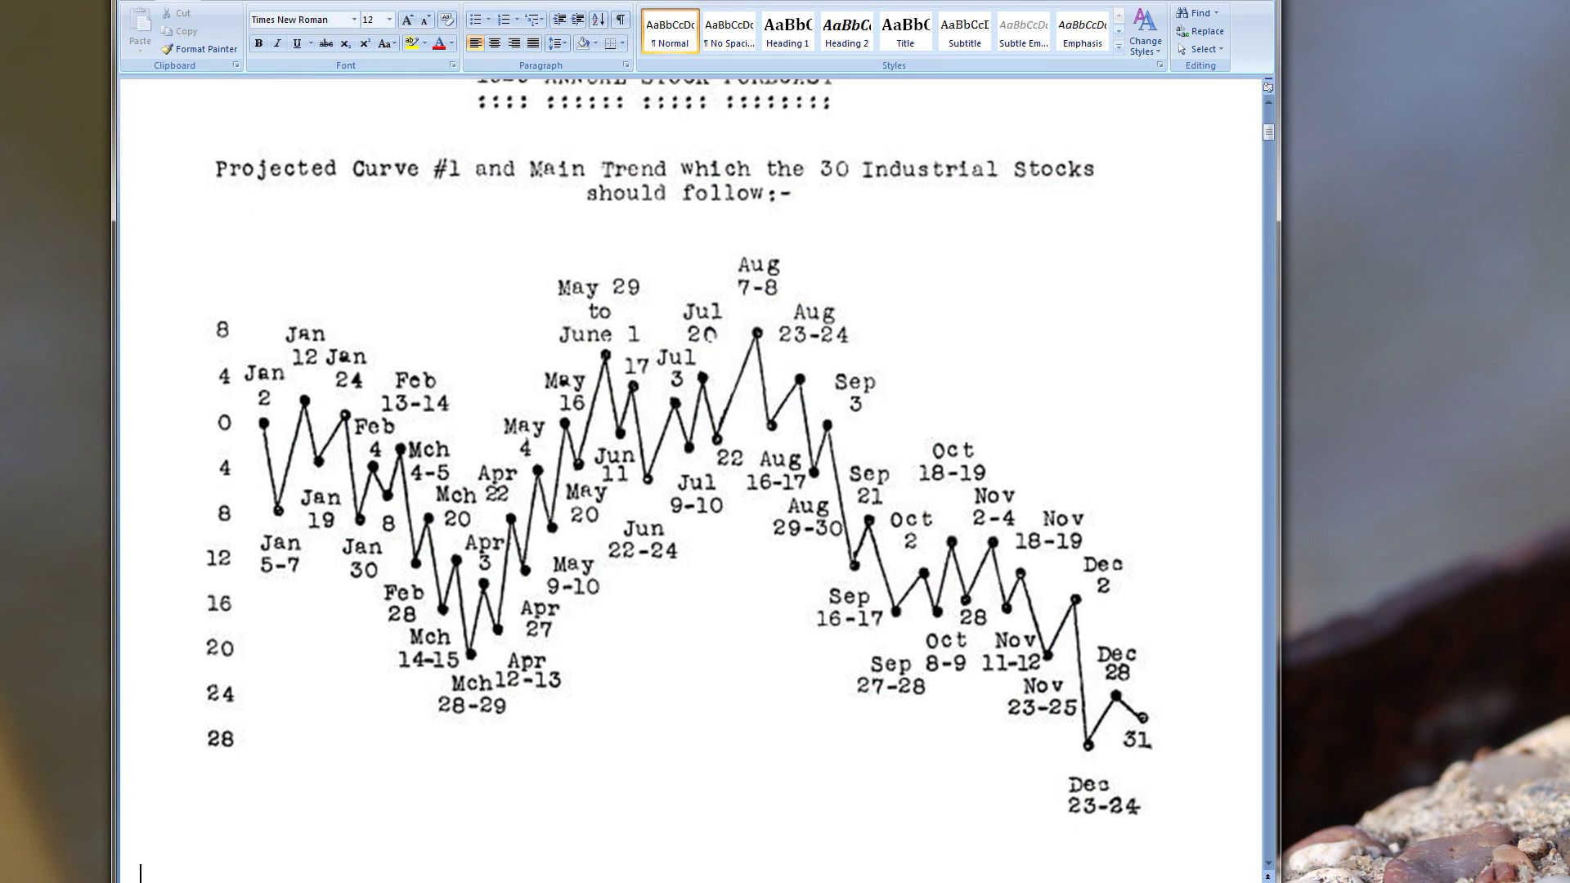
pyautogui.hotkey('alt', 'Tab')
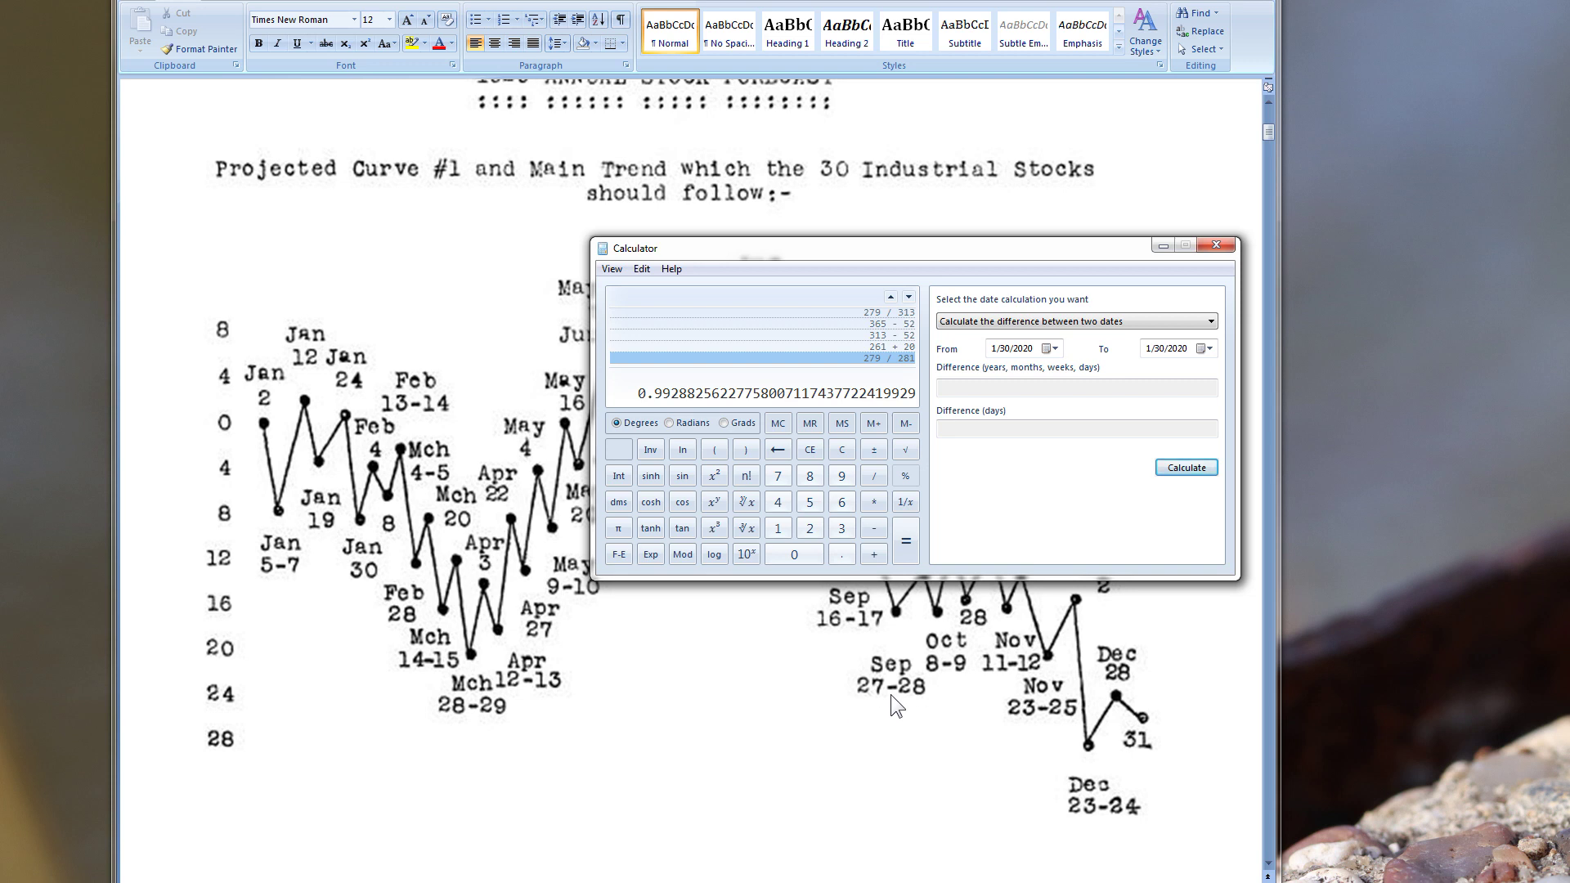
pyautogui.hotkey('alt', 'Tab')
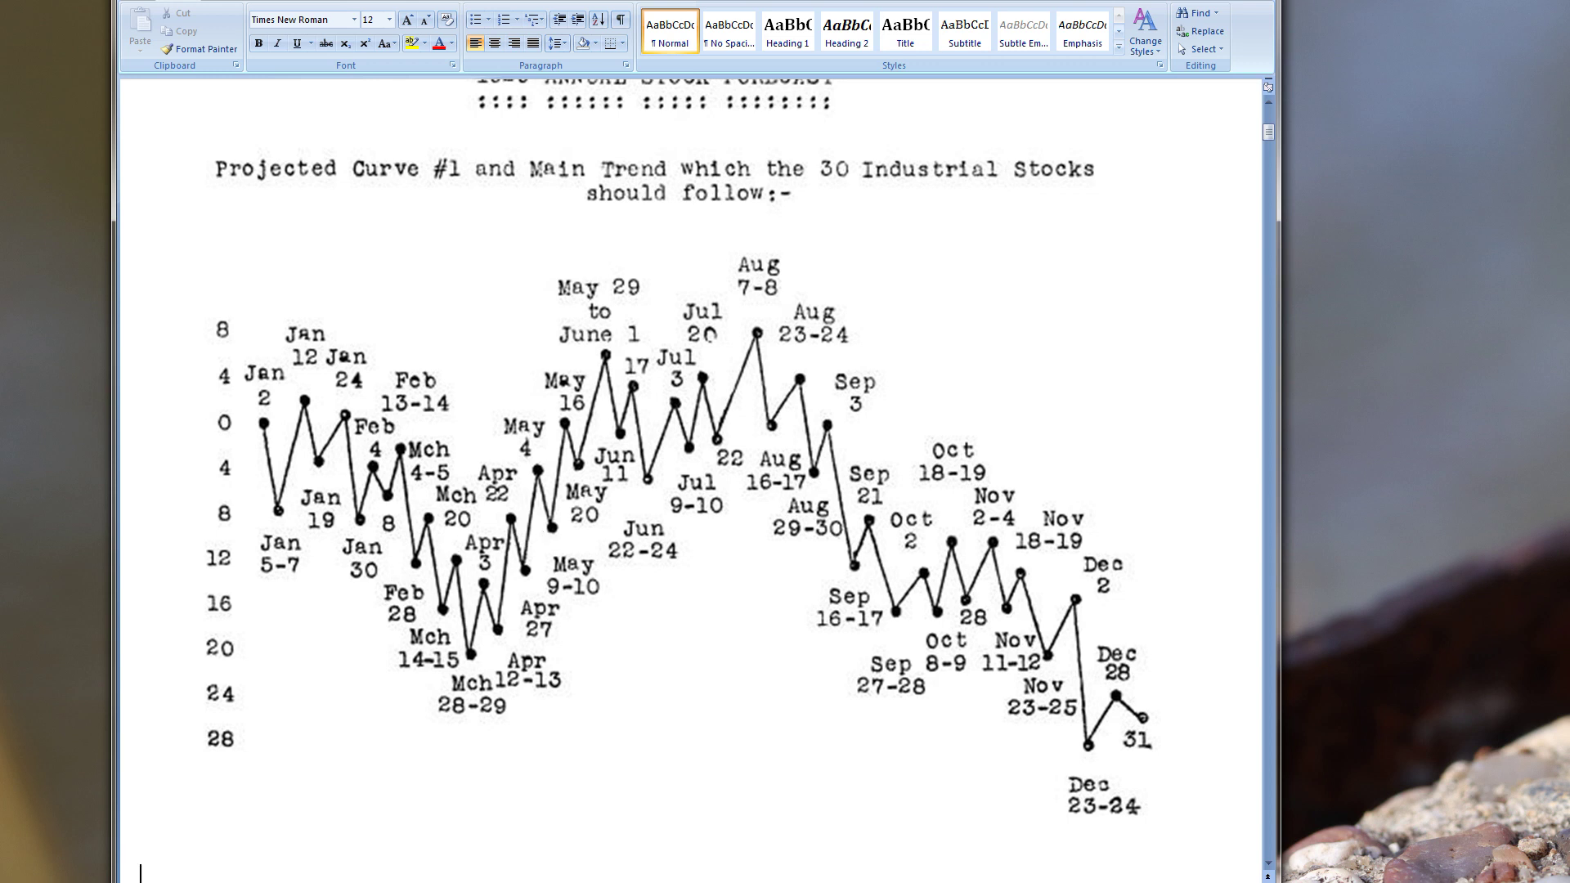
pyautogui.hotkey('alt', 'Tab')
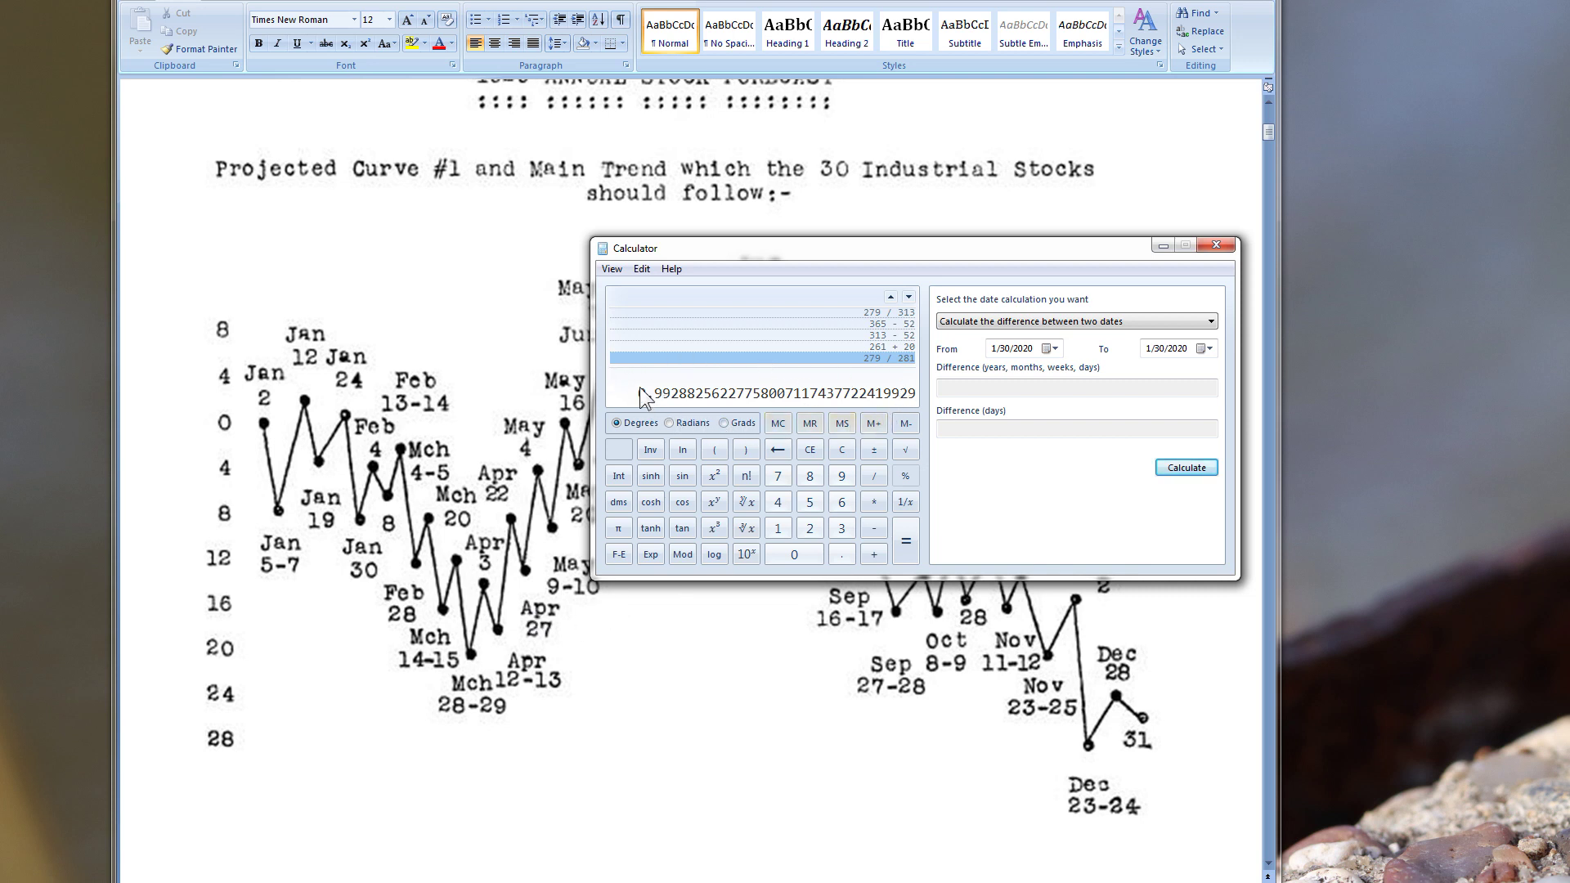
pyautogui.click(1207, 246)
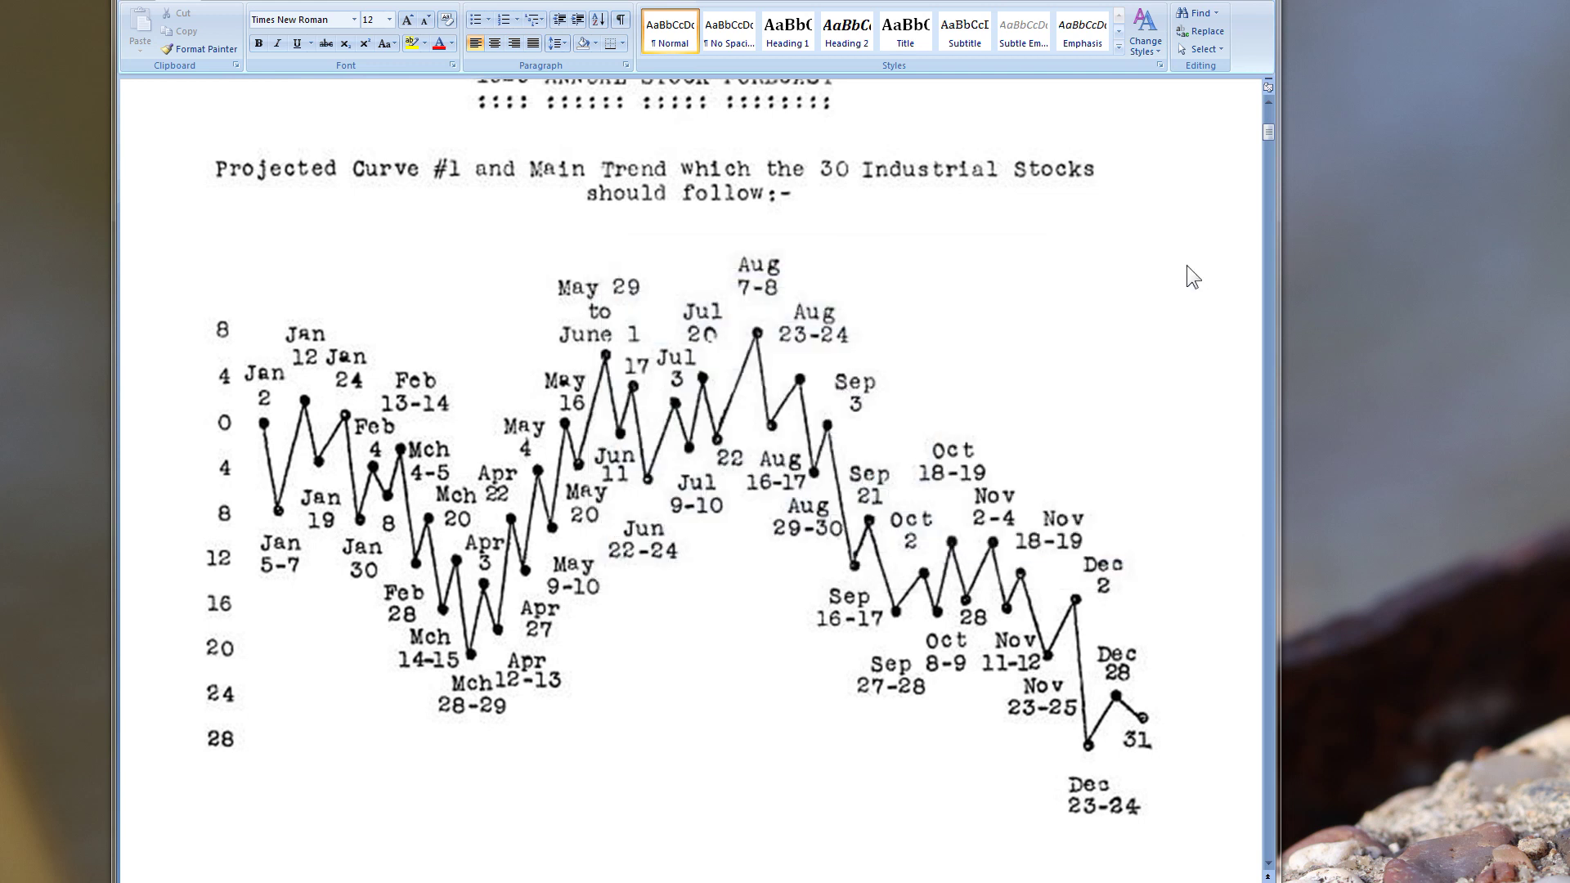